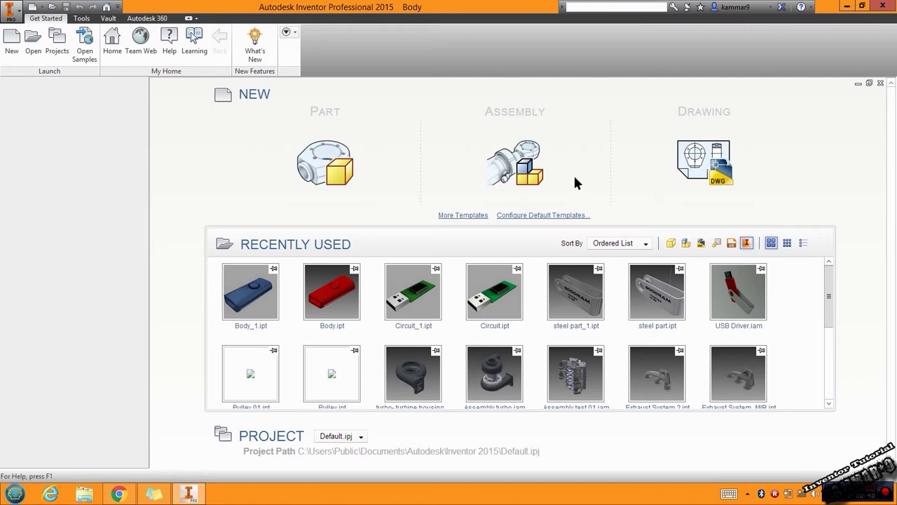
Step: Pick the standard millimetre Assembly template from the Get Started page's New options
{"action": "mouse_move", "coordinate": [561, 384]}
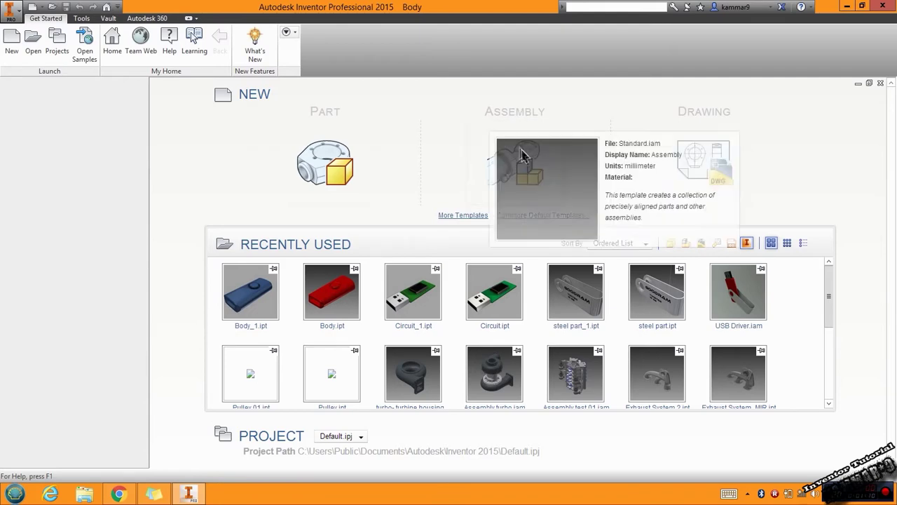
Step: Create Assembly1, select its root node and show the component placement choices
{"action": "left_click", "coordinate": [517, 159]}
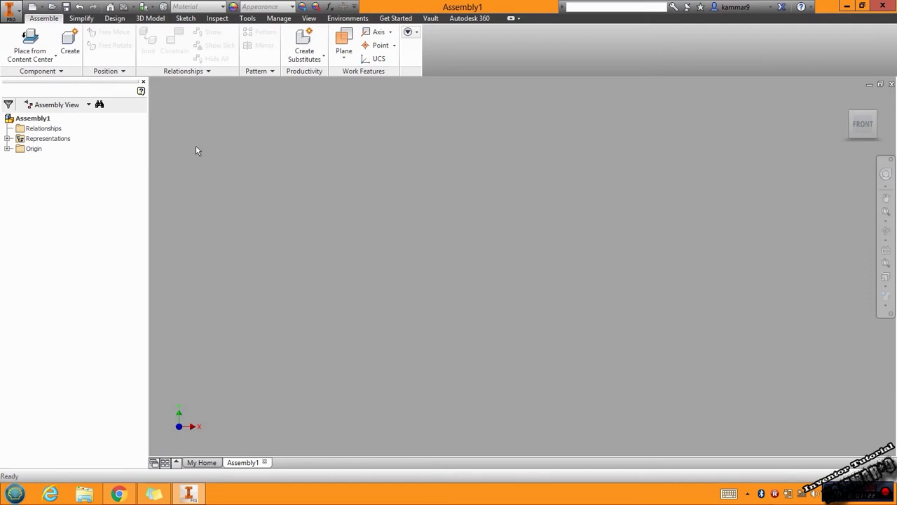
{"action": "left_click", "coordinate": [33, 117]}
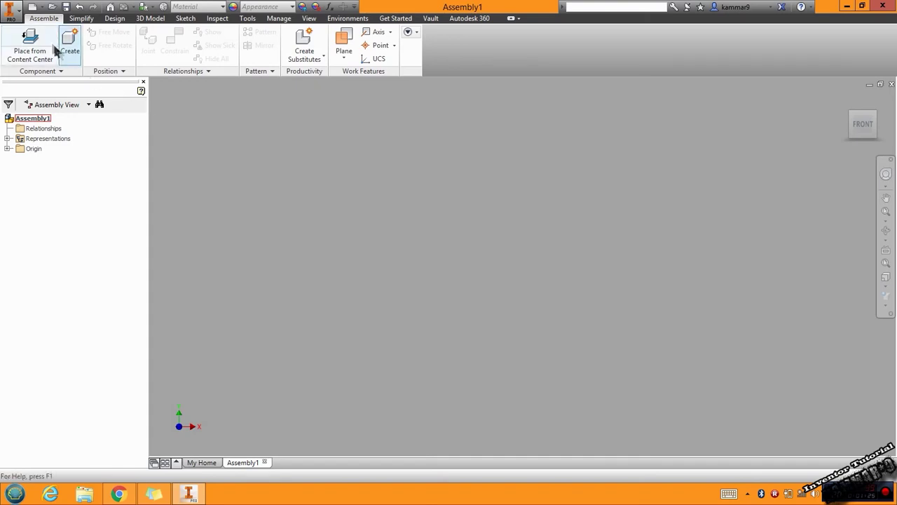
{"action": "left_click", "coordinate": [11, 58]}
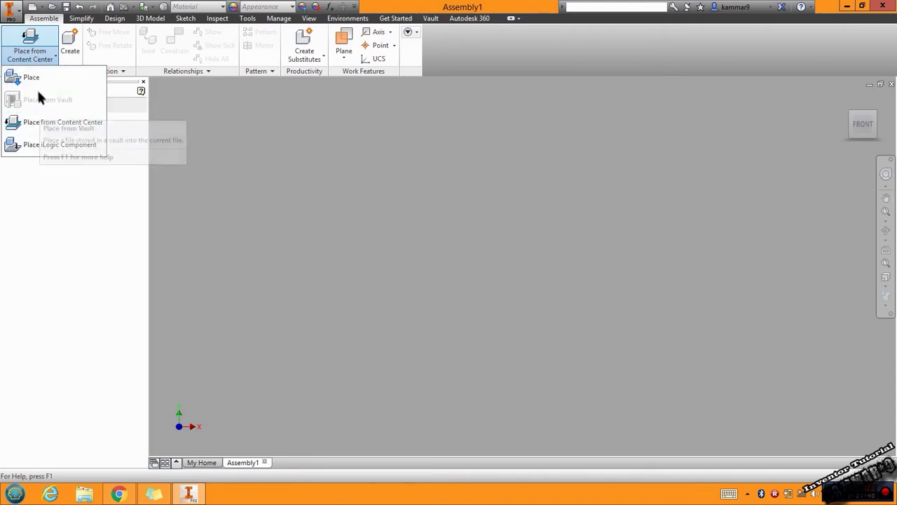
Step: Choose Body_1 from the USB Driver folder in Place Component and open it for placement
{"action": "left_click", "coordinate": [35, 79]}
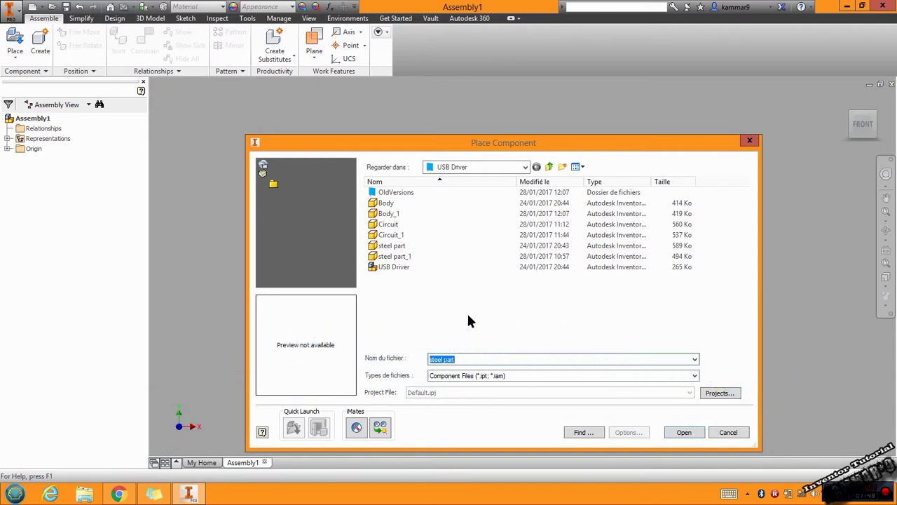
{"action": "left_click_drag", "start_coordinate": [483, 143], "coordinate": [489, 127]}
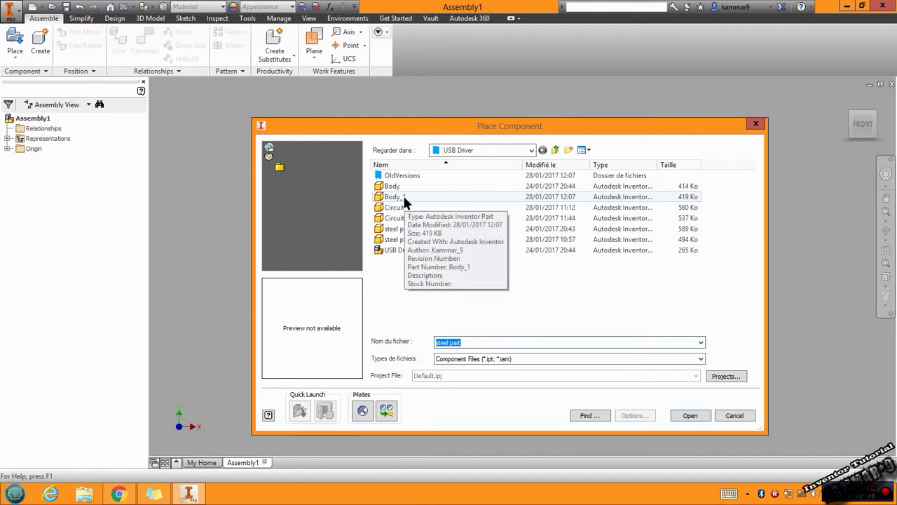
{"action": "left_click", "coordinate": [403, 197]}
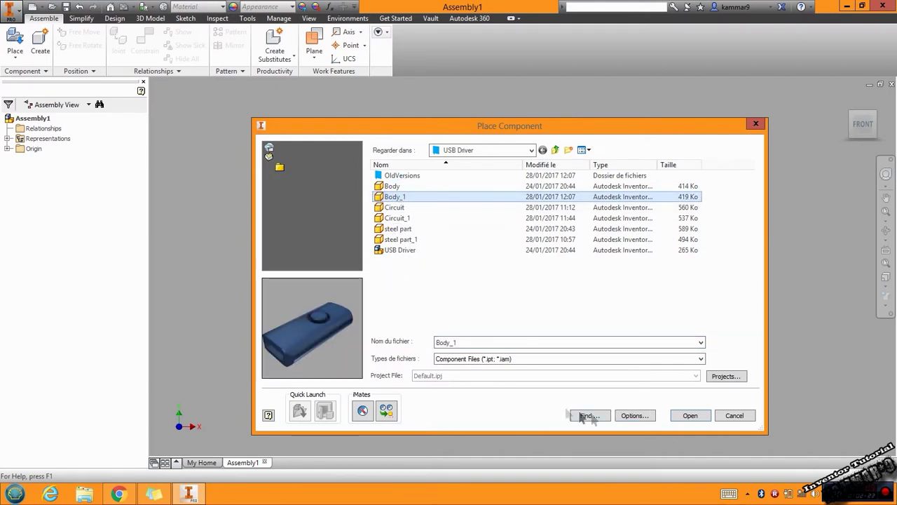
{"action": "left_click", "coordinate": [677, 415]}
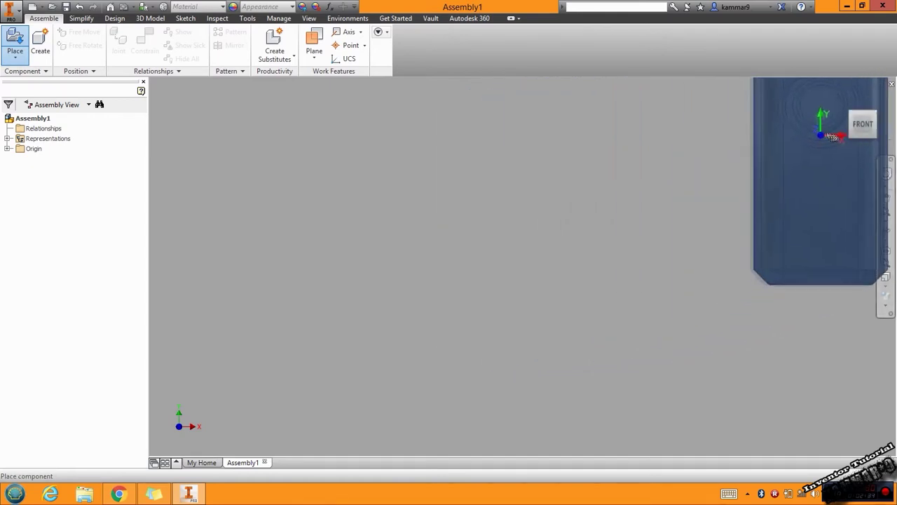
Step: Drop Body_1 at the assembly origin from the top view, placing a single copy
{"action": "left_click", "coordinate": [863, 106]}
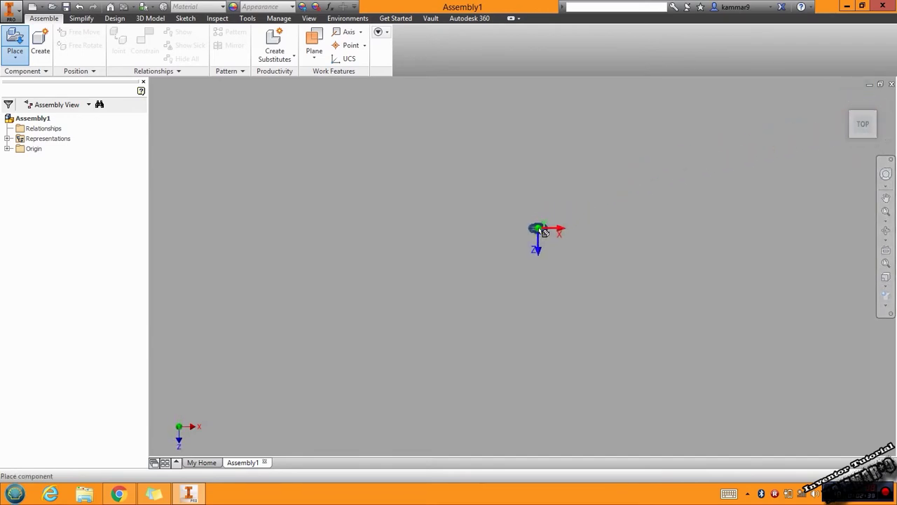
{"action": "scroll", "coordinate": [535, 228], "scroll_direction": "up", "scroll_amount": 5}
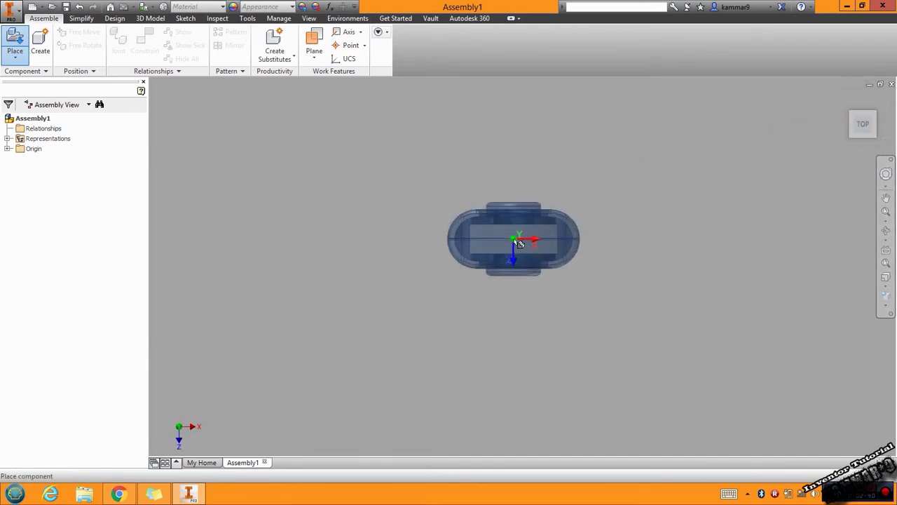
{"action": "left_click", "coordinate": [519, 243]}
{"action": "key", "text": "Escape"}
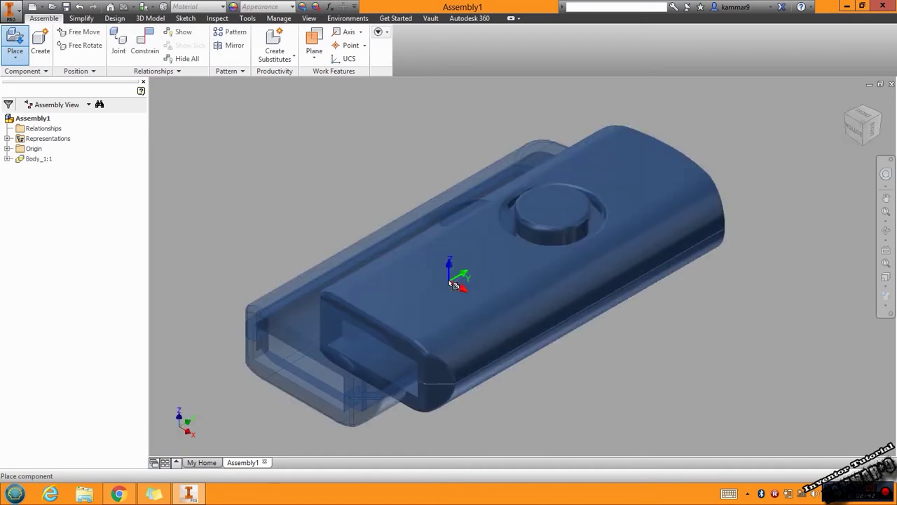
{"action": "scroll", "coordinate": [361, 201], "scroll_direction": "down", "scroll_amount": 3}
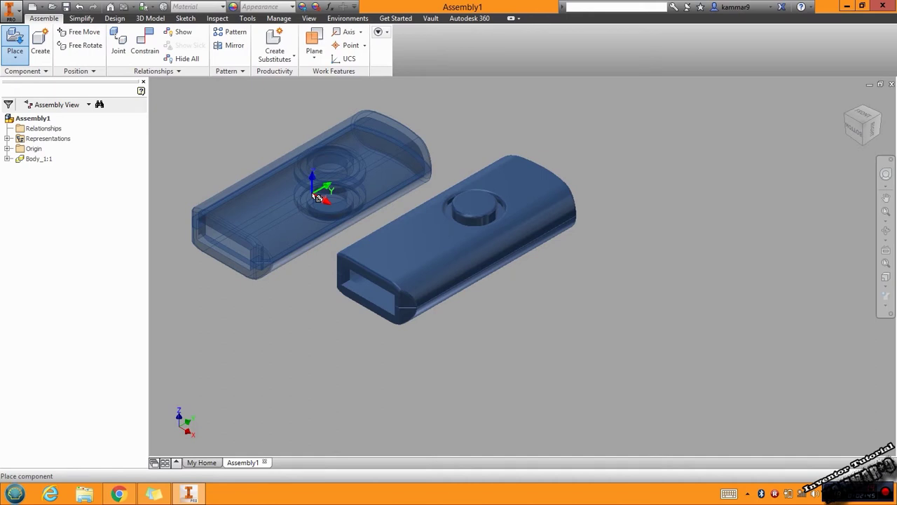
{"action": "key", "text": "Escape"}
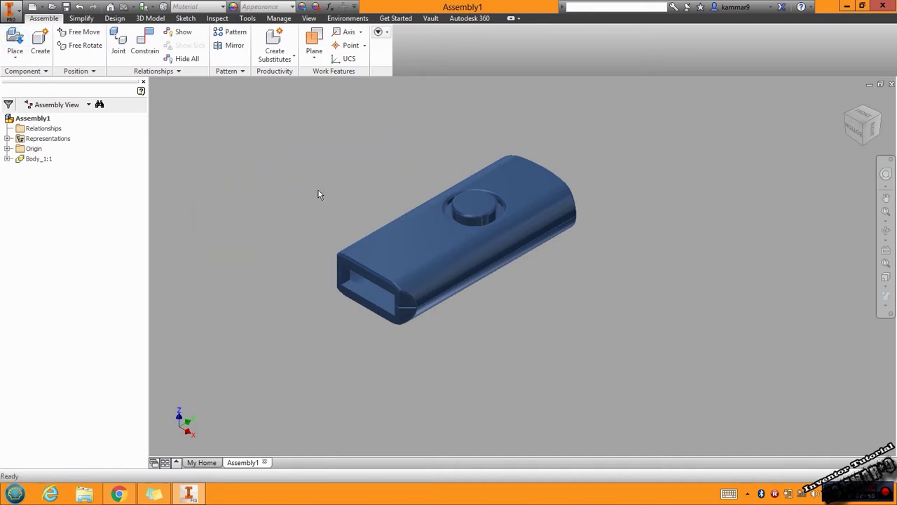
{"action": "middle_click_drag", "start_coordinate": [373, 201], "coordinate": [426, 197]}
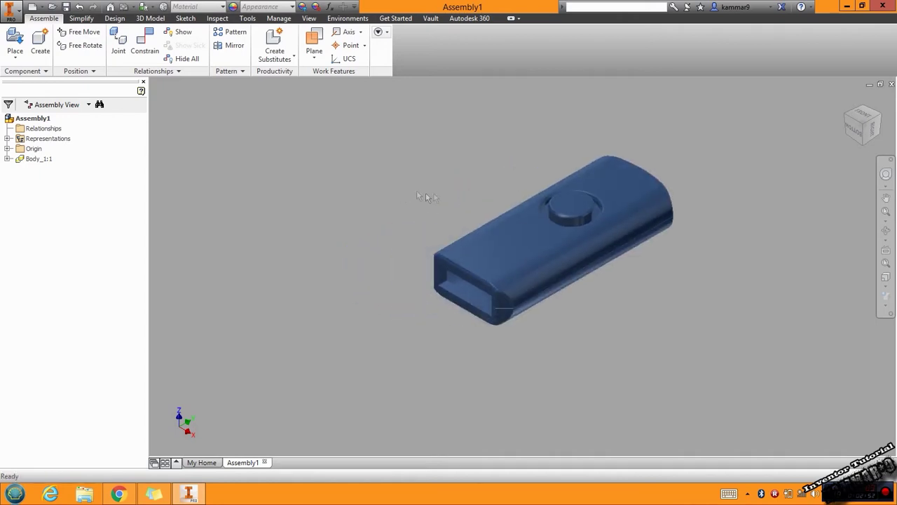
Step: Place Circuit_1 beside the blue body
{"action": "left_click", "coordinate": [12, 42]}
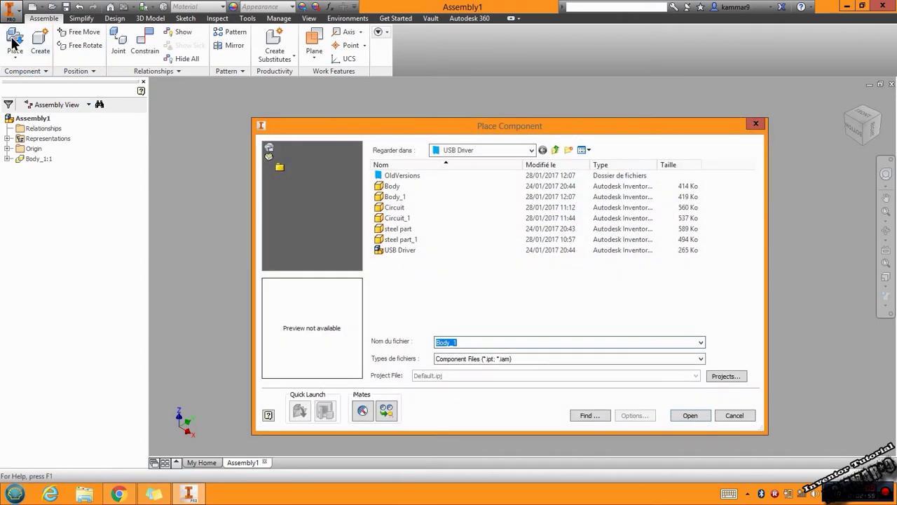
{"action": "left_click", "coordinate": [406, 218]}
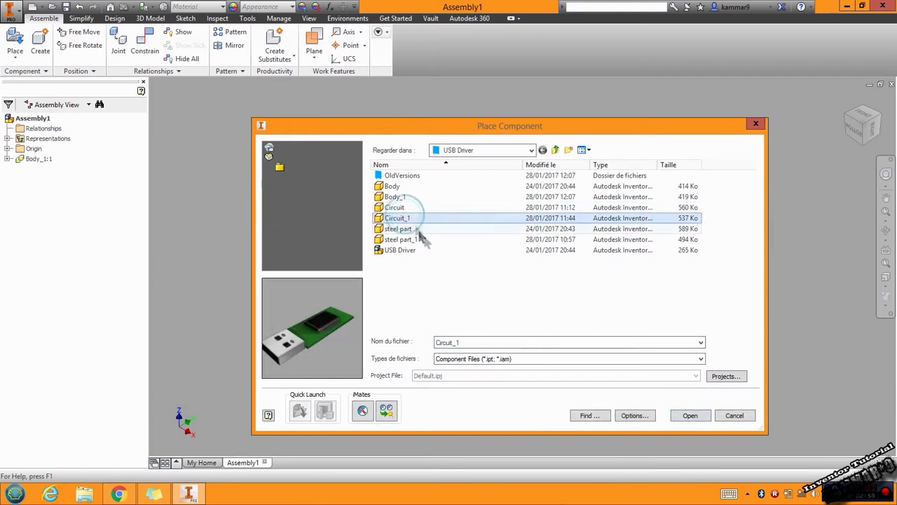
{"action": "left_click", "coordinate": [688, 415]}
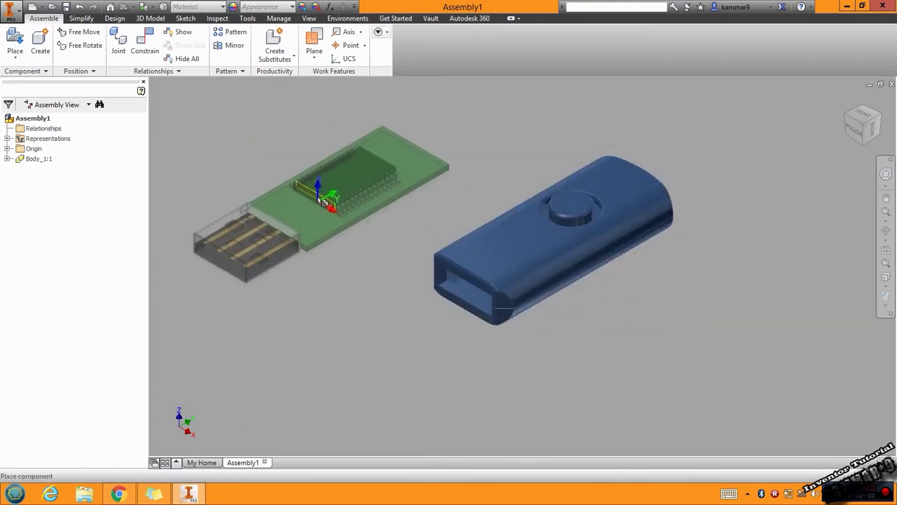
{"action": "left_click", "coordinate": [325, 198]}
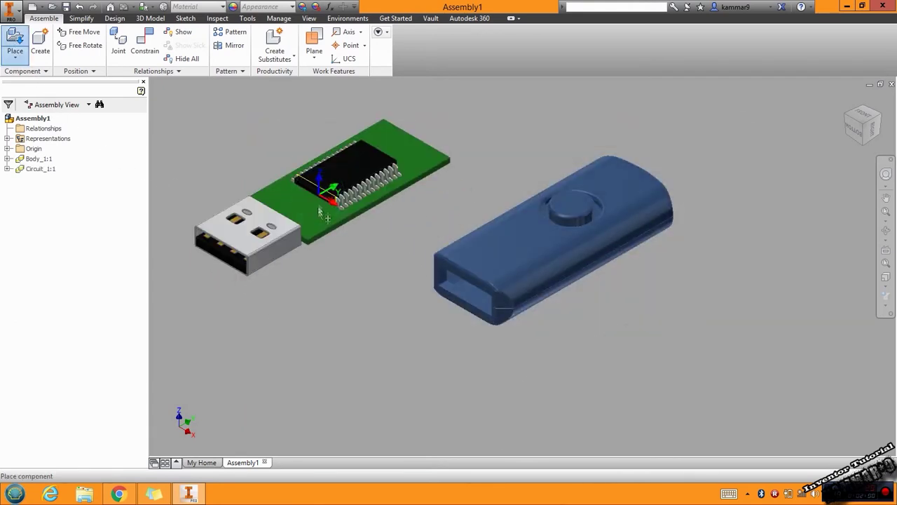
Step: Place one GOODRAM steel part_1 cover and orbit to frame all three parts
{"action": "left_click", "coordinate": [16, 42]}
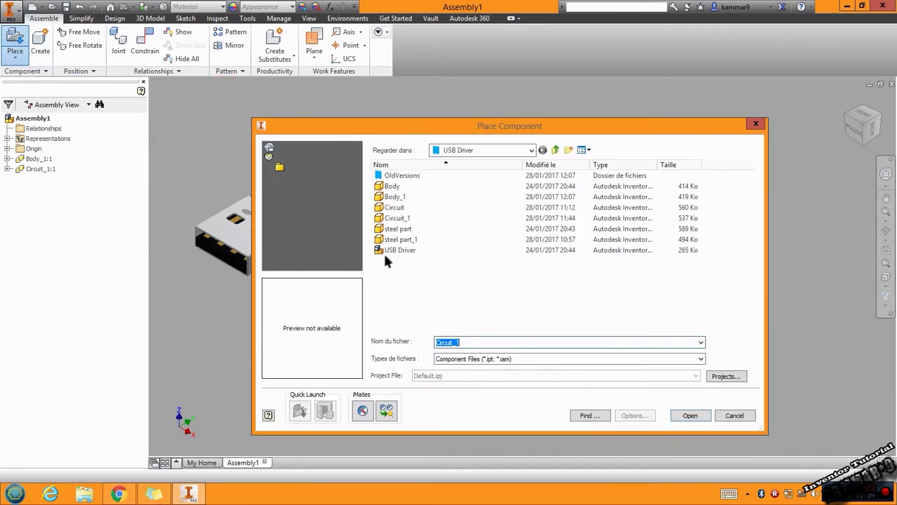
{"action": "left_click", "coordinate": [401, 239]}
{"action": "left_click", "coordinate": [689, 415]}
{"action": "left_click", "coordinate": [799, 171]}
{"action": "scroll", "coordinate": [620, 359], "scroll_direction": "down", "scroll_amount": 5}
{"action": "key", "text": "Escape"}
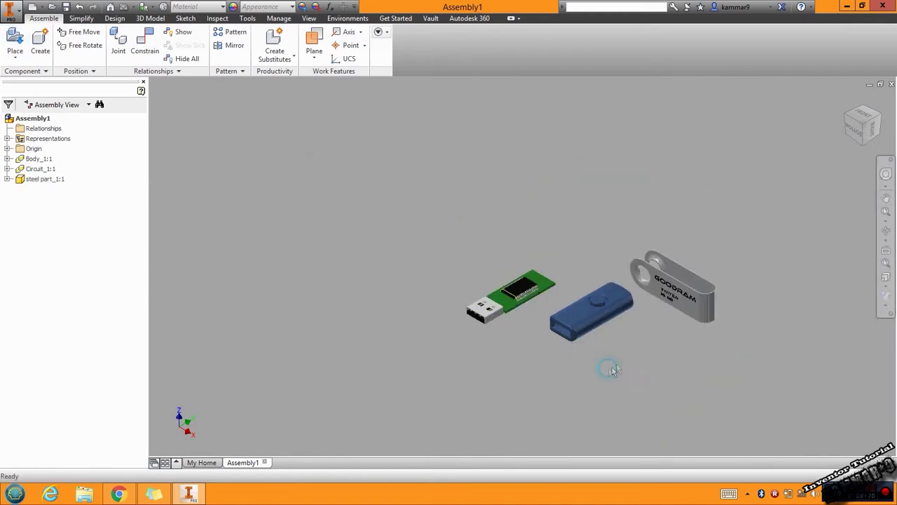
{"action": "scroll", "coordinate": [646, 330], "scroll_direction": "up", "scroll_amount": 5}
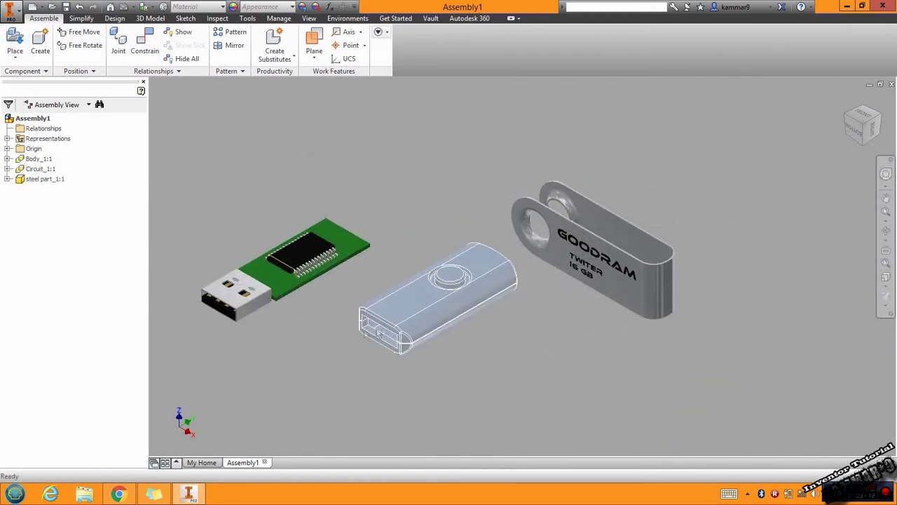
{"action": "middle_click_drag", "start_coordinate": [359, 334], "coordinate": [310, 324], "text": "shift"}
{"action": "scroll", "coordinate": [232, 307], "scroll_direction": "up", "scroll_amount": 3}
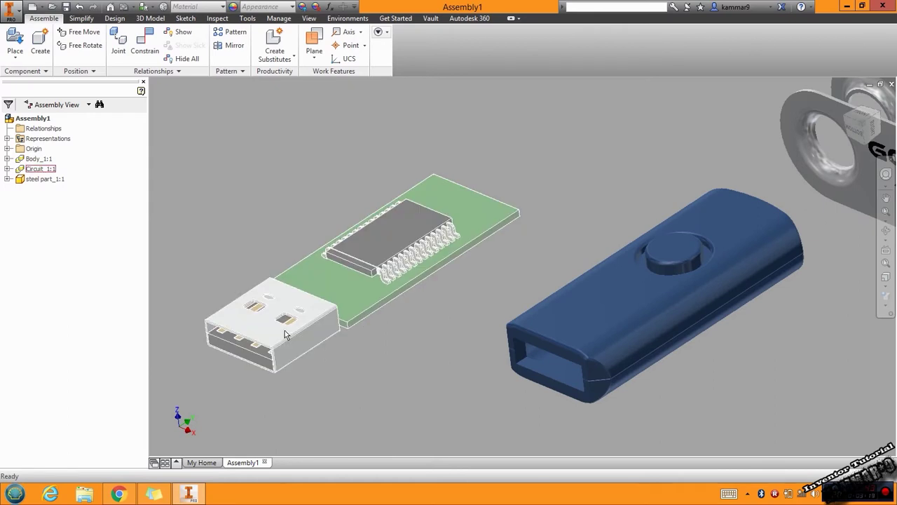
{"action": "left_click", "coordinate": [460, 382]}
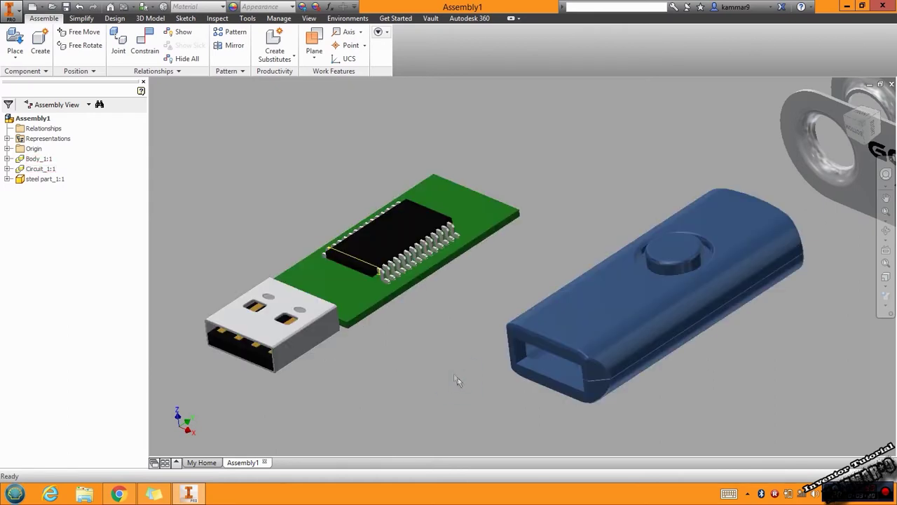
Step: Constrain the plug edge to the blue cap face so the plug seats in the cap
{"action": "left_click", "coordinate": [136, 45]}
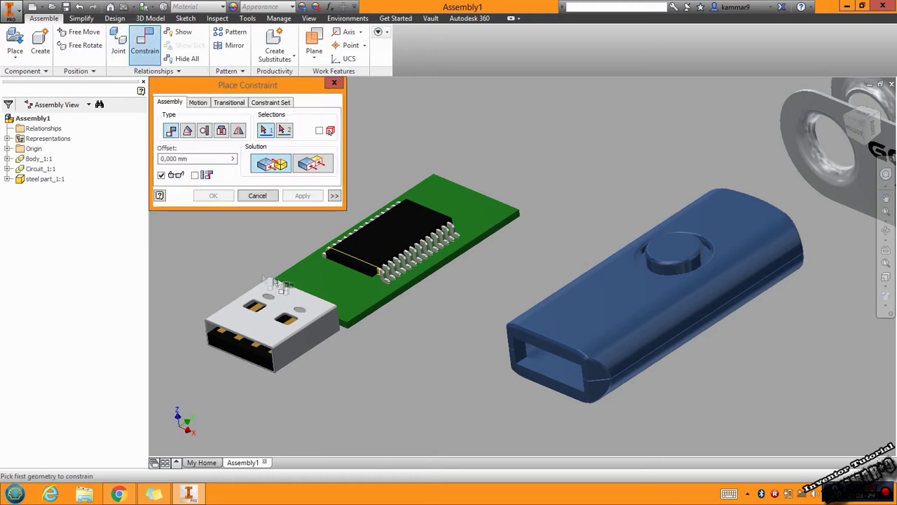
{"action": "middle_click_drag", "start_coordinate": [439, 347], "coordinate": [485, 343]}
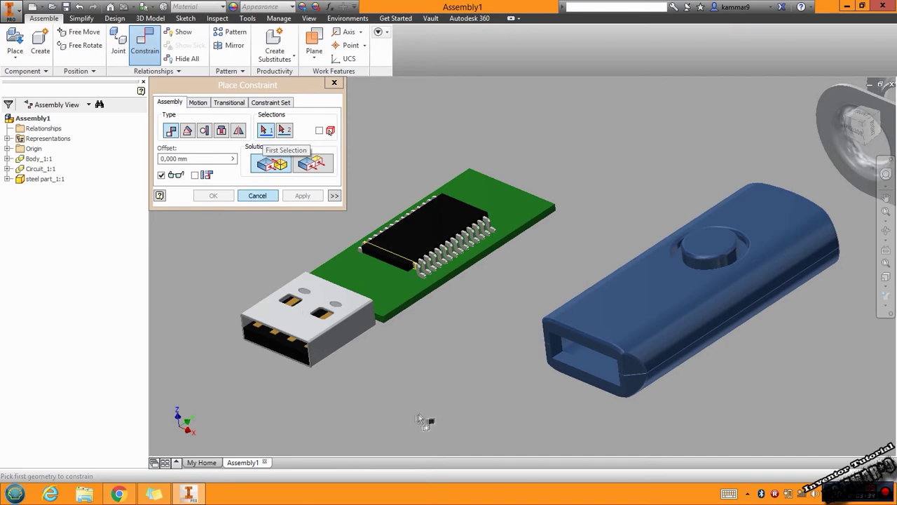
{"action": "left_click", "coordinate": [360, 320]}
{"action": "middle_click_drag", "start_coordinate": [603, 401], "coordinate": [703, 401], "text": "shift"}
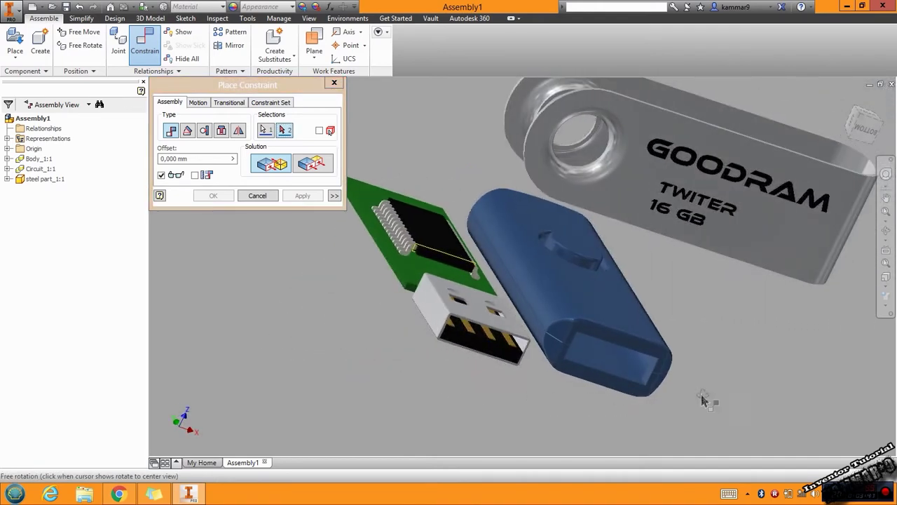
{"action": "left_click", "coordinate": [646, 379]}
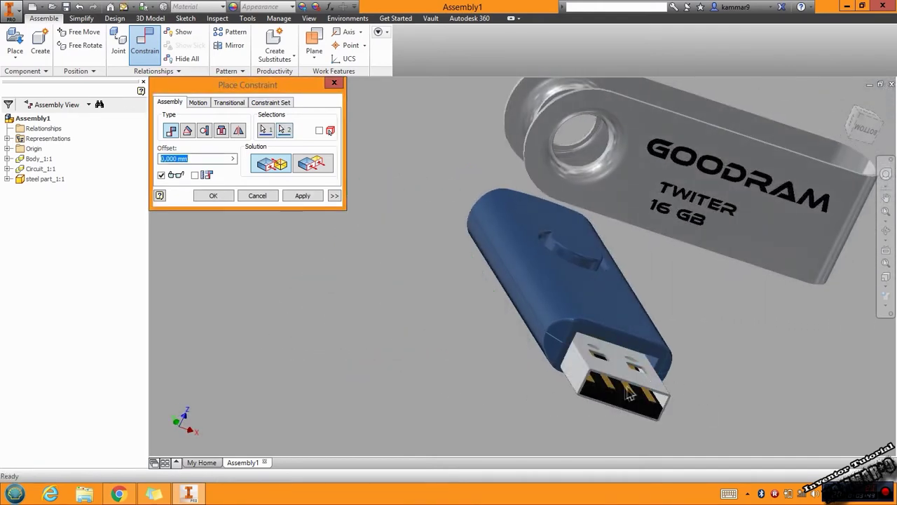
{"action": "left_click", "coordinate": [303, 196]}
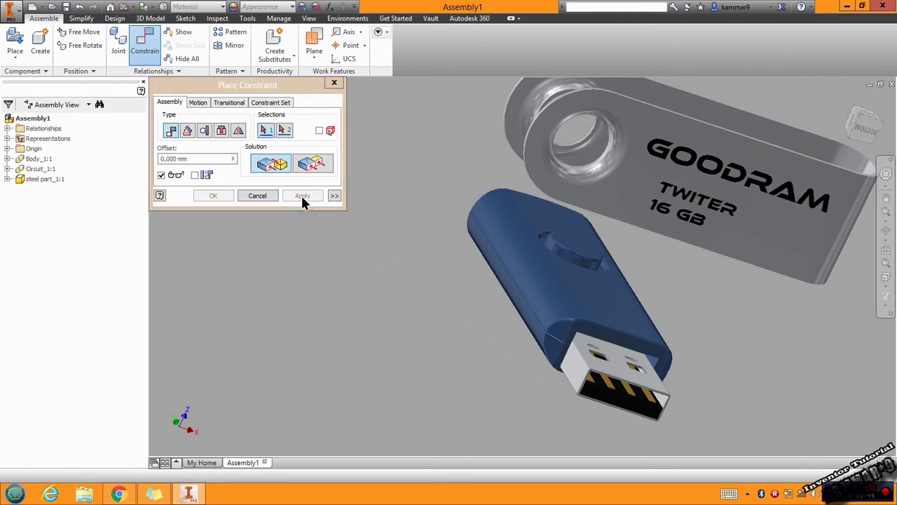
Step: Align the plug's top face with the matching housing face and inspect the fit
{"action": "scroll", "coordinate": [645, 379], "scroll_direction": "up", "scroll_amount": 2}
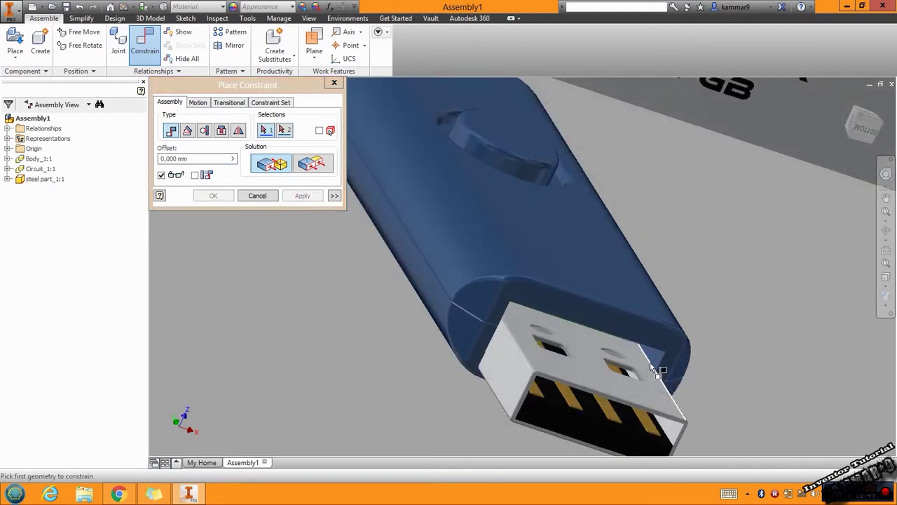
{"action": "left_click", "coordinate": [584, 350]}
{"action": "middle_click_drag", "start_coordinate": [500, 331], "coordinate": [540, 280], "text": "shift"}
{"action": "scroll", "coordinate": [581, 235], "scroll_direction": "up", "scroll_amount": 2}
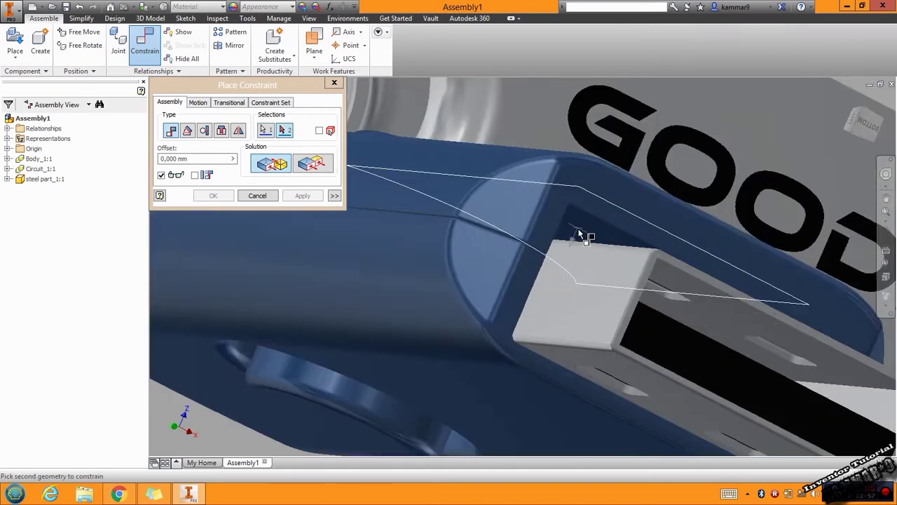
{"action": "left_click", "coordinate": [596, 227]}
{"action": "left_click", "coordinate": [304, 196]}
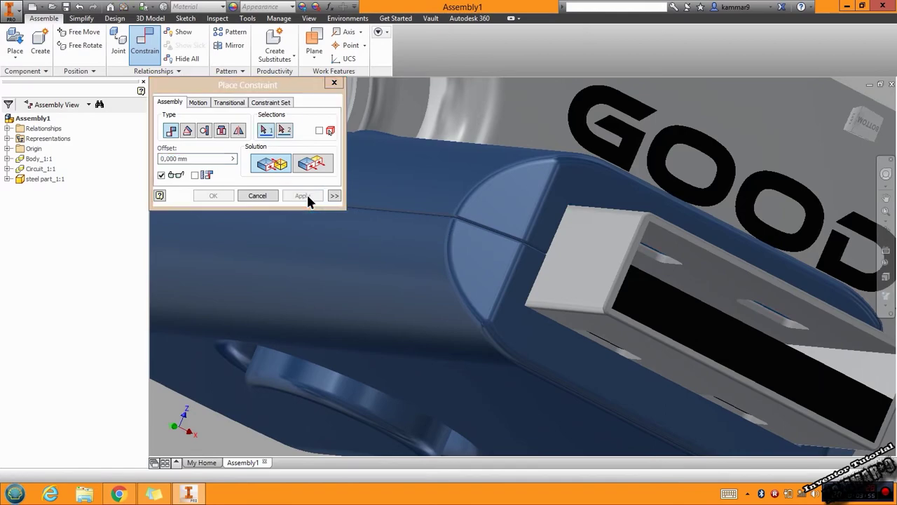
{"action": "middle_click_drag", "start_coordinate": [465, 306], "coordinate": [427, 352], "text": "shift"}
{"action": "scroll", "coordinate": [427, 353], "scroll_direction": "down", "scroll_amount": 3}
{"action": "scroll", "coordinate": [301, 285], "scroll_direction": "up", "scroll_amount": 2}
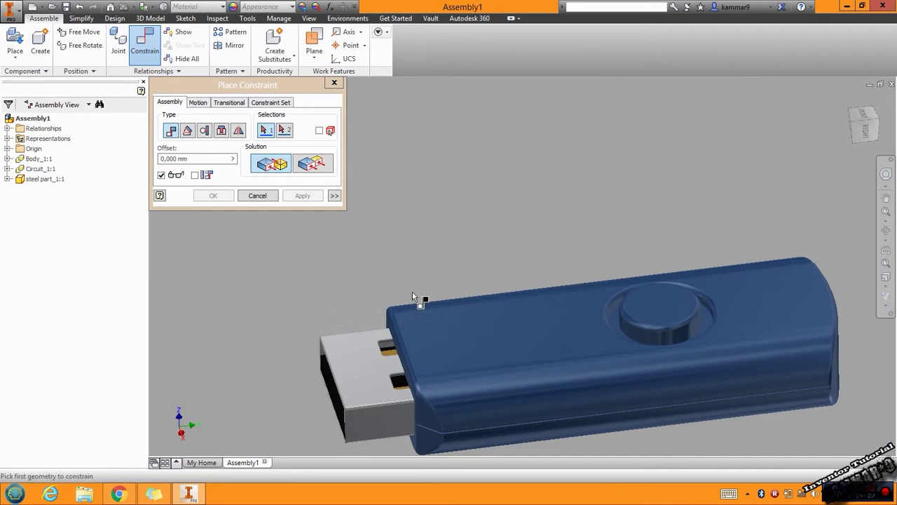
Step: Close Place Constraint and drag the steel connector partly out of the housing
{"action": "left_click", "coordinate": [256, 196]}
{"action": "left_click", "coordinate": [336, 362]}
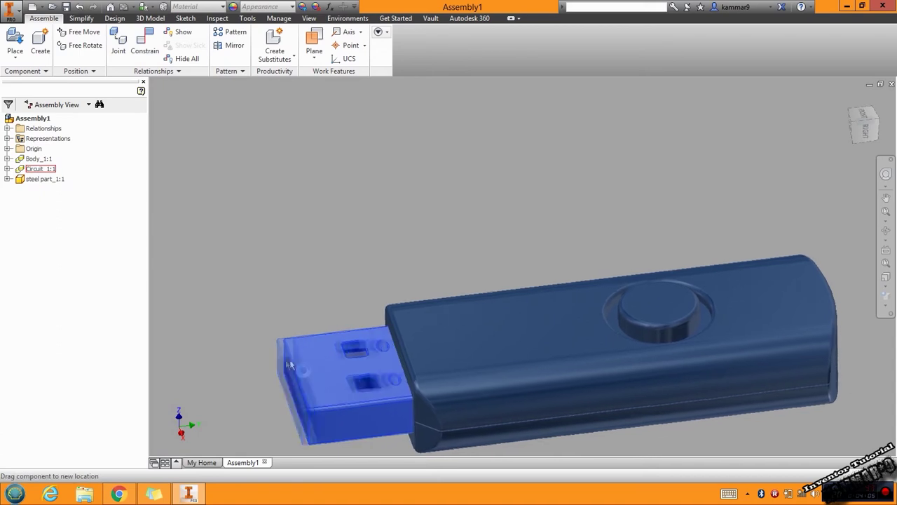
{"action": "left_click_drag", "start_coordinate": [337, 362], "coordinate": [259, 306]}
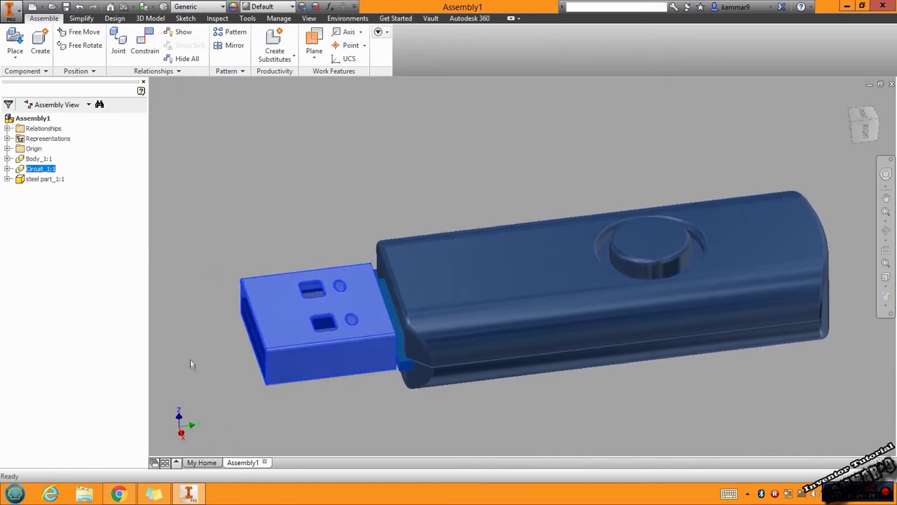
{"action": "left_click_drag", "start_coordinate": [291, 335], "coordinate": [185, 337]}
{"action": "left_click", "coordinate": [323, 410]}
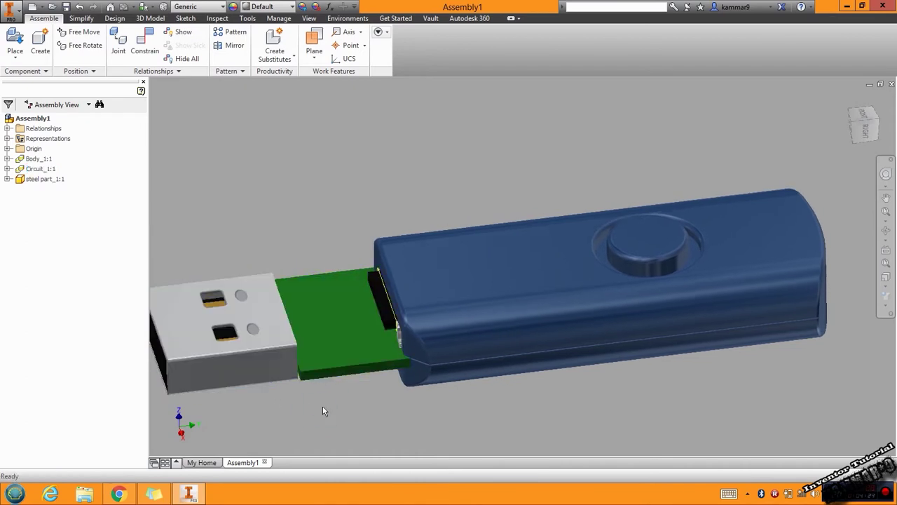
Step: Orbit and zoom around the exposed green circuit board and connector
{"action": "middle_click_drag", "start_coordinate": [330, 395], "coordinate": [293, 396], "text": "shift"}
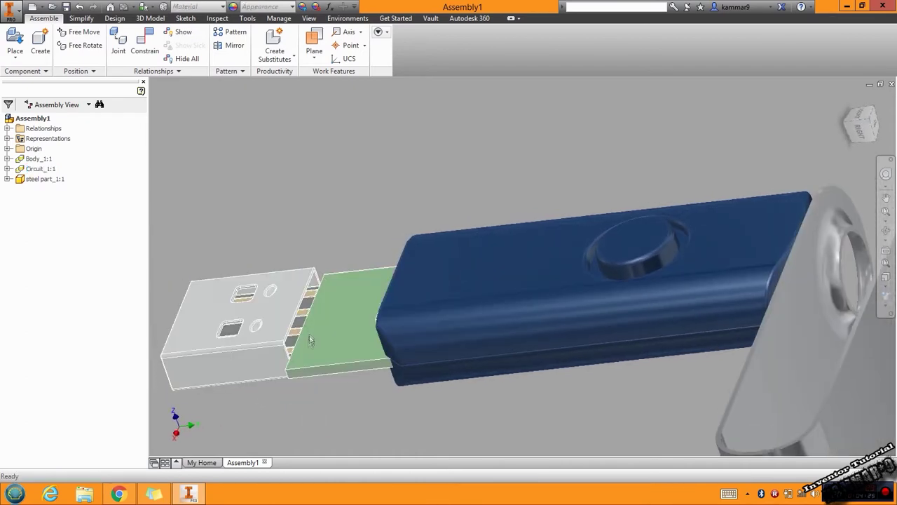
{"action": "scroll", "coordinate": [309, 330], "scroll_direction": "up", "scroll_amount": 3}
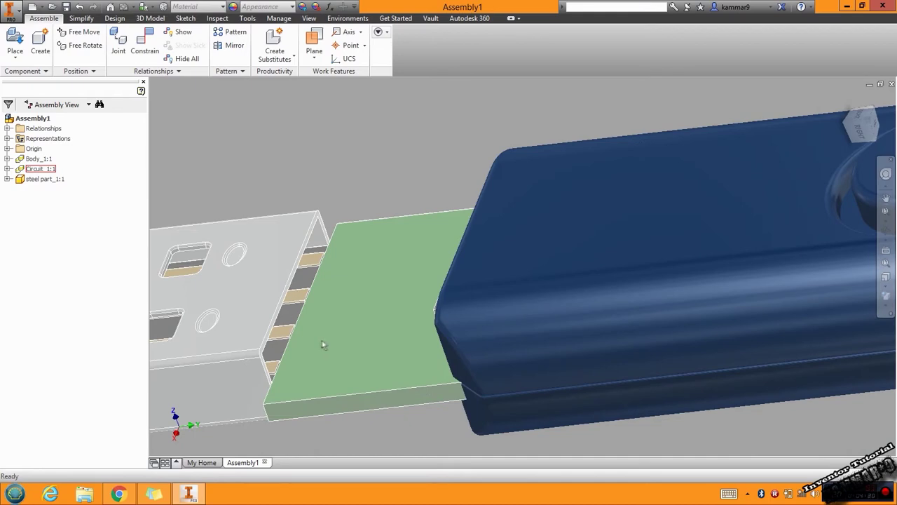
{"action": "middle_click_drag", "start_coordinate": [325, 344], "coordinate": [399, 349], "text": "shift"}
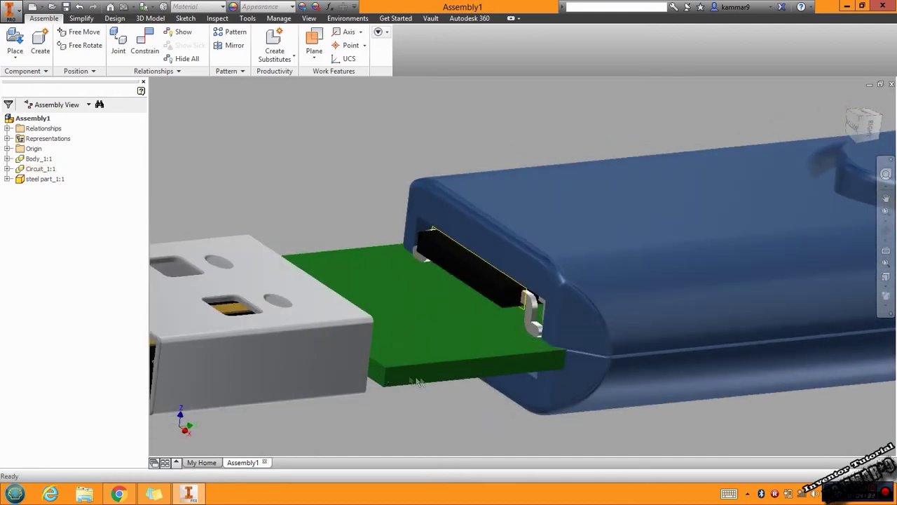
{"action": "middle_click_drag", "start_coordinate": [425, 380], "coordinate": [510, 328], "text": "shift"}
{"action": "scroll", "coordinate": [462, 236], "scroll_direction": "up", "scroll_amount": 5}
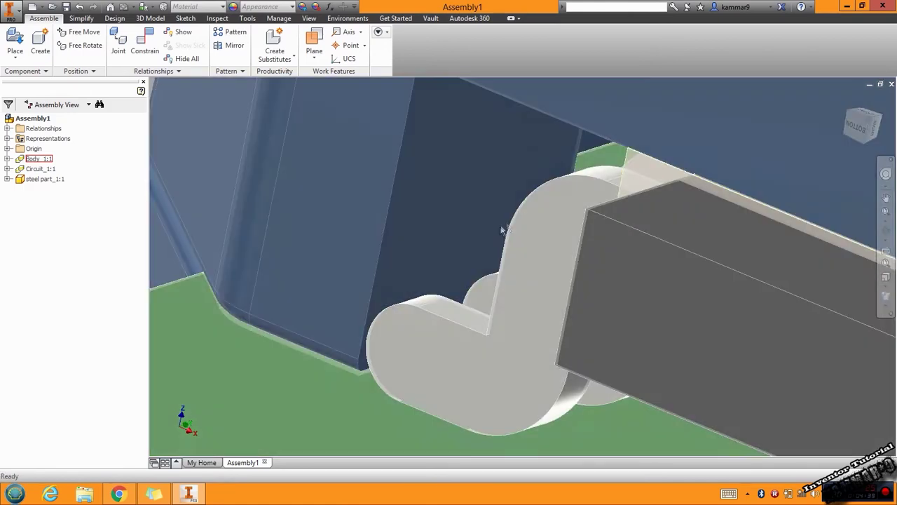
{"action": "scroll", "coordinate": [500, 231], "scroll_direction": "down", "scroll_amount": 3}
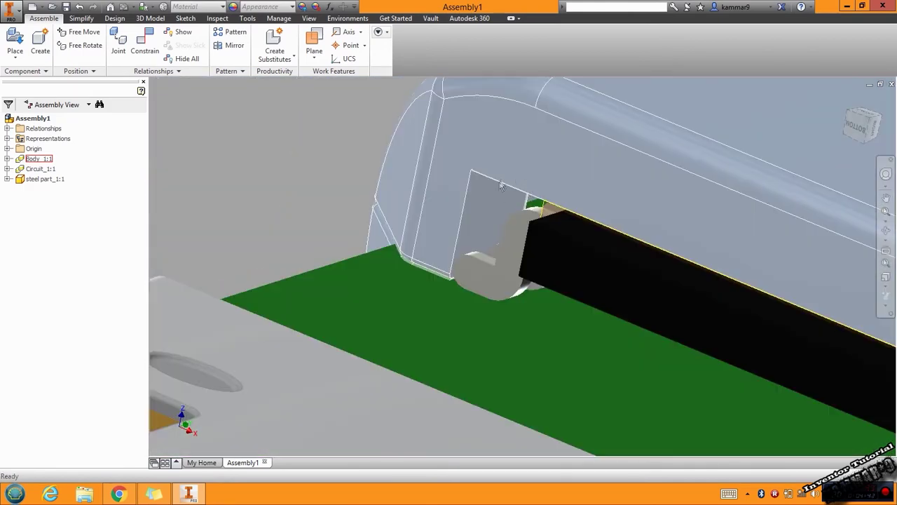
{"action": "middle_click_drag", "start_coordinate": [495, 205], "coordinate": [575, 311], "text": "shift"}
{"action": "scroll", "coordinate": [490, 295], "scroll_direction": "up", "scroll_amount": 4}
{"action": "scroll", "coordinate": [421, 275], "scroll_direction": "down", "scroll_amount": 3}
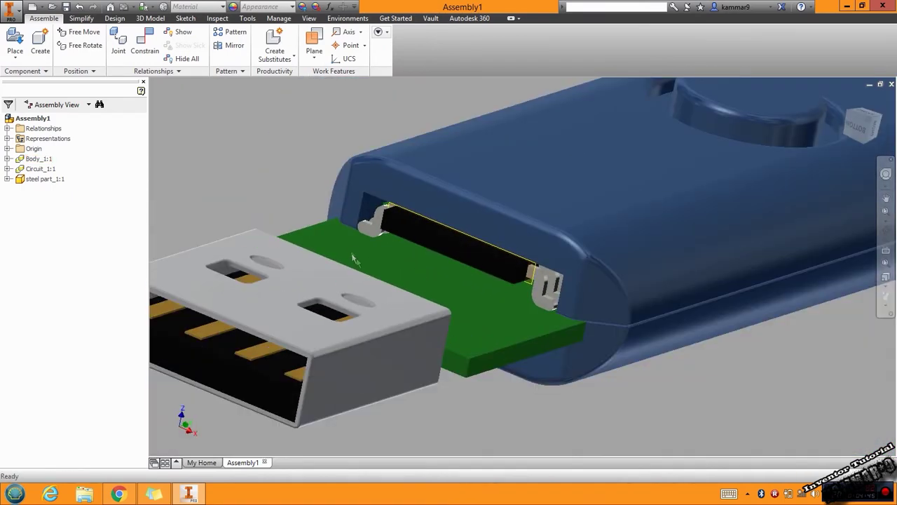
{"action": "middle_click_drag", "start_coordinate": [422, 275], "coordinate": [315, 253], "text": "shift"}
{"action": "scroll", "coordinate": [316, 253], "scroll_direction": "up", "scroll_amount": 2}
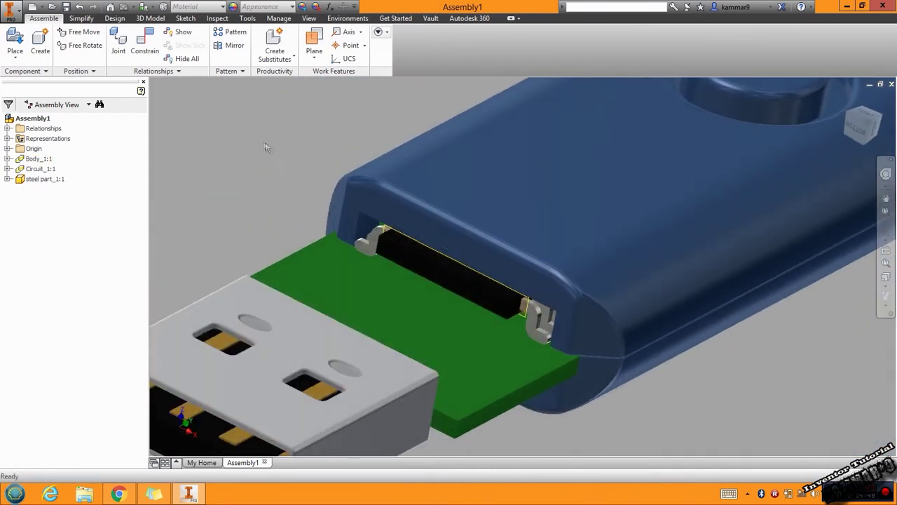
Step: Constrain the green board face to the housing slot's '2. Face Normal' face via Select Other
{"action": "left_click", "coordinate": [145, 41]}
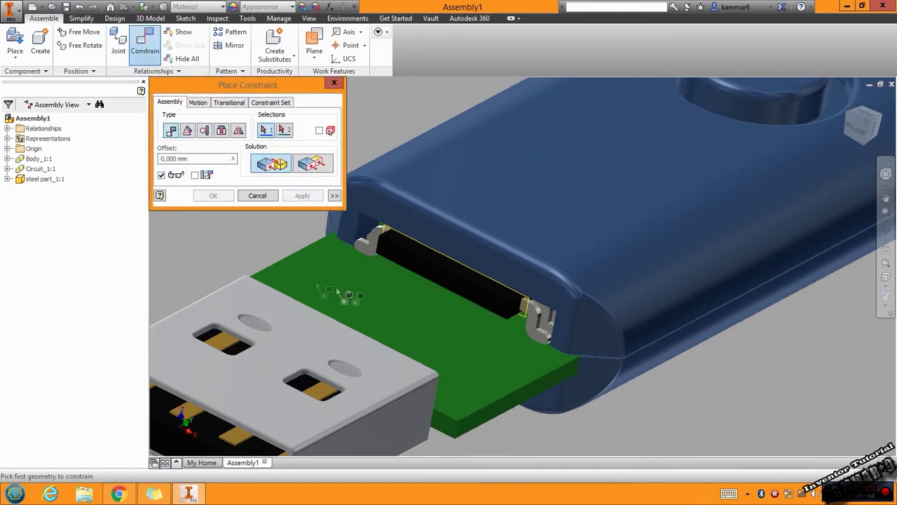
{"action": "middle_click_drag", "start_coordinate": [361, 294], "coordinate": [330, 303], "text": "shift"}
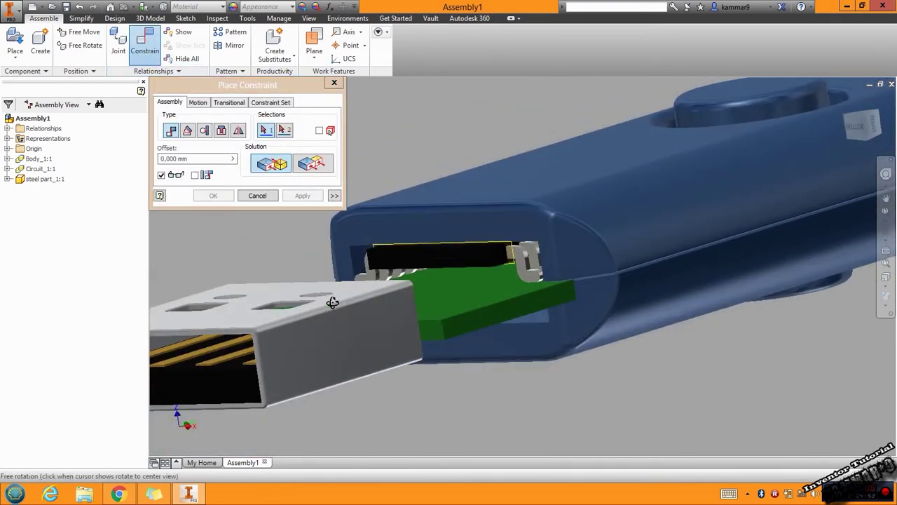
{"action": "left_click", "coordinate": [433, 335]}
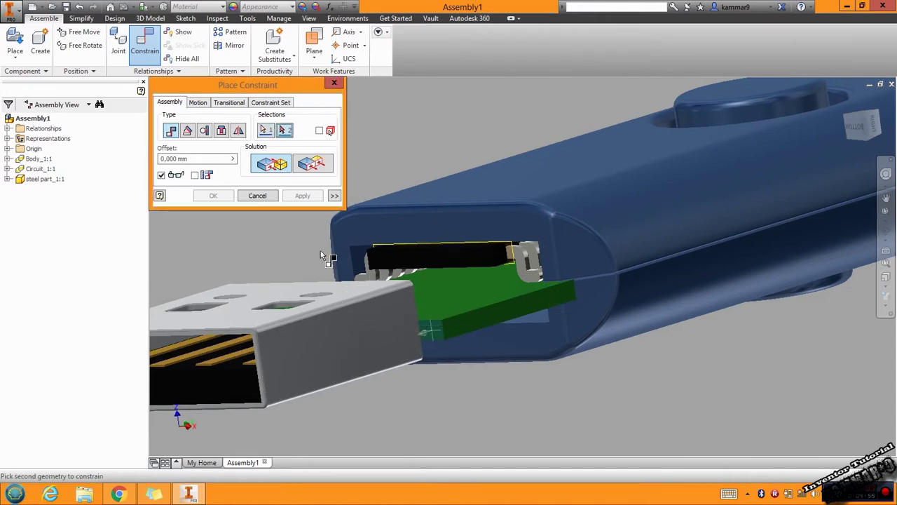
{"action": "middle_click_drag", "start_coordinate": [326, 255], "coordinate": [354, 268], "text": "shift"}
{"action": "scroll", "coordinate": [389, 279], "scroll_direction": "up", "scroll_amount": 2}
{"action": "mouse_move", "coordinate": [391, 279]}
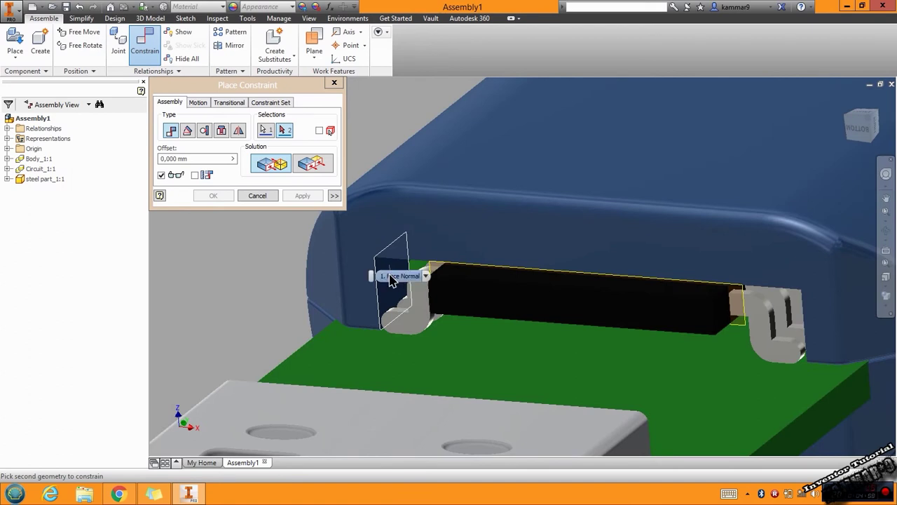
{"action": "left_click", "coordinate": [425, 277]}
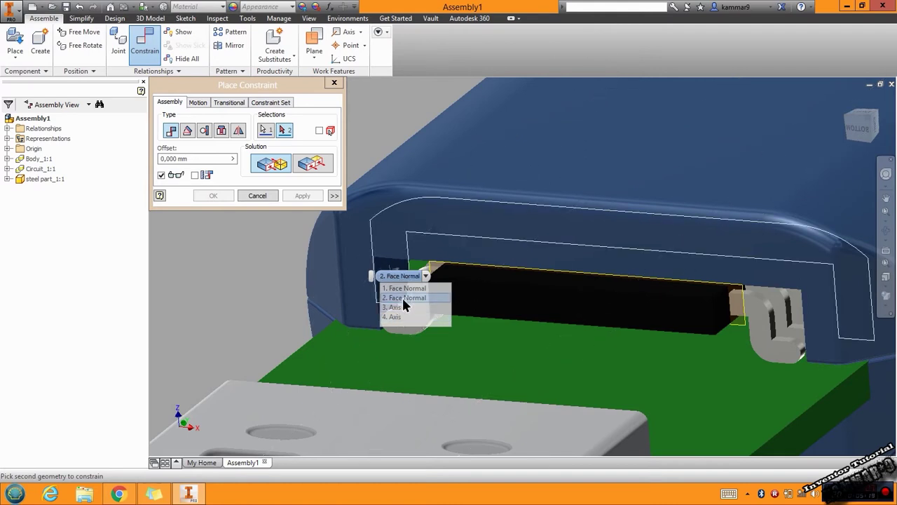
{"action": "left_click", "coordinate": [404, 299]}
{"action": "scroll", "coordinate": [254, 307], "scroll_direction": "up", "scroll_amount": 3}
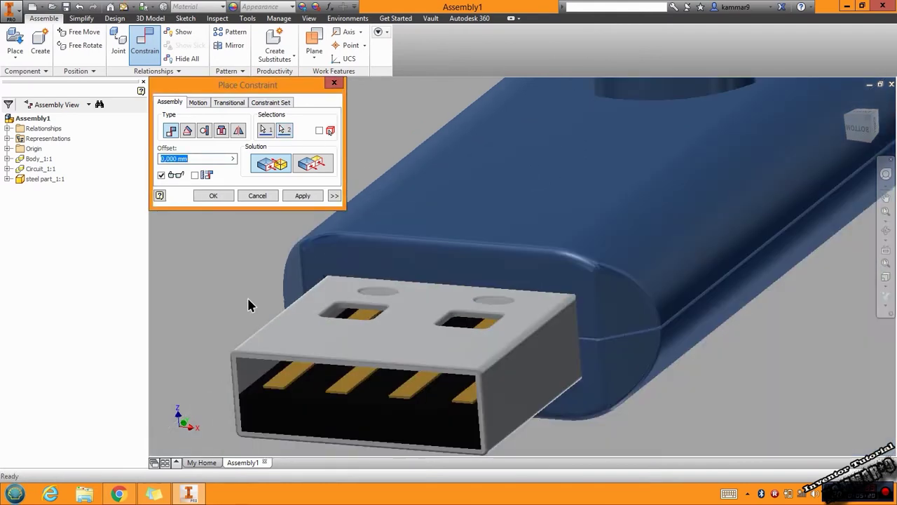
{"action": "left_click", "coordinate": [302, 196]}
Step: Close Place Constraint and test-drag the connector to verify the board constraint
{"action": "left_click", "coordinate": [274, 197]}
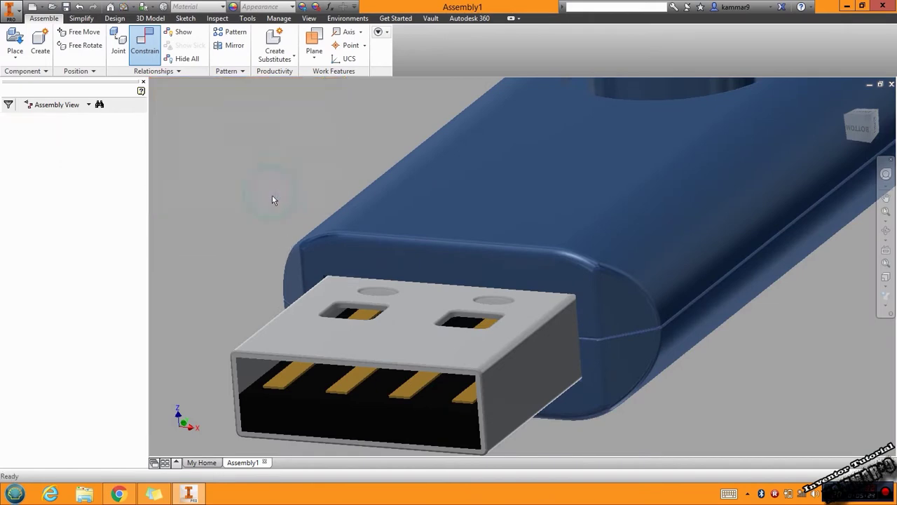
{"action": "mouse_move", "coordinate": [418, 330]}
{"action": "left_mouse_down"}
{"action": "mouse_move", "coordinate": [397, 357]}
{"action": "mouse_move", "coordinate": [417, 330]}
{"action": "mouse_move", "coordinate": [408, 336]}
{"action": "left_mouse_up"}
{"action": "scroll", "coordinate": [305, 319], "scroll_direction": "down", "scroll_amount": 3}
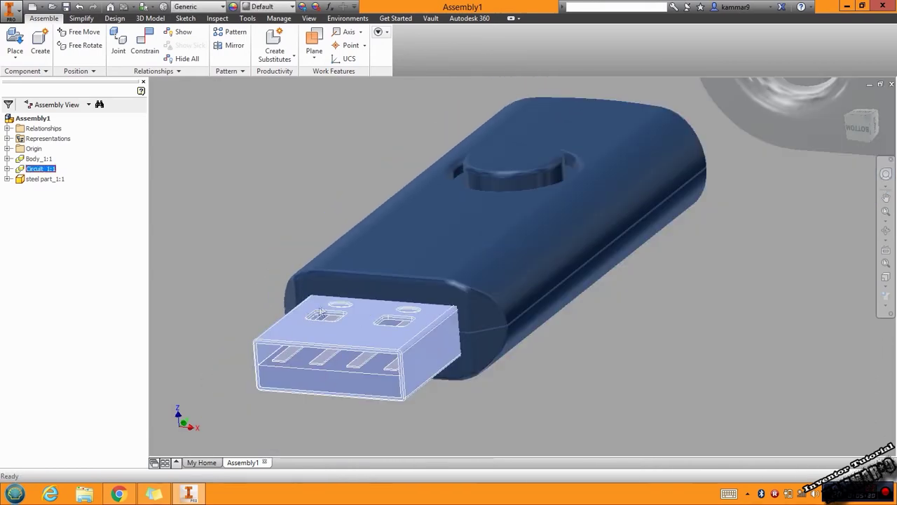
{"action": "middle_click_drag", "start_coordinate": [356, 284], "coordinate": [315, 291], "text": "shift"}
{"action": "scroll", "coordinate": [315, 291], "scroll_direction": "down", "scroll_amount": 2}
Step: Drag the blue Body_1 toward the steel cover and zoom out to see both
{"action": "left_click", "coordinate": [399, 275]}
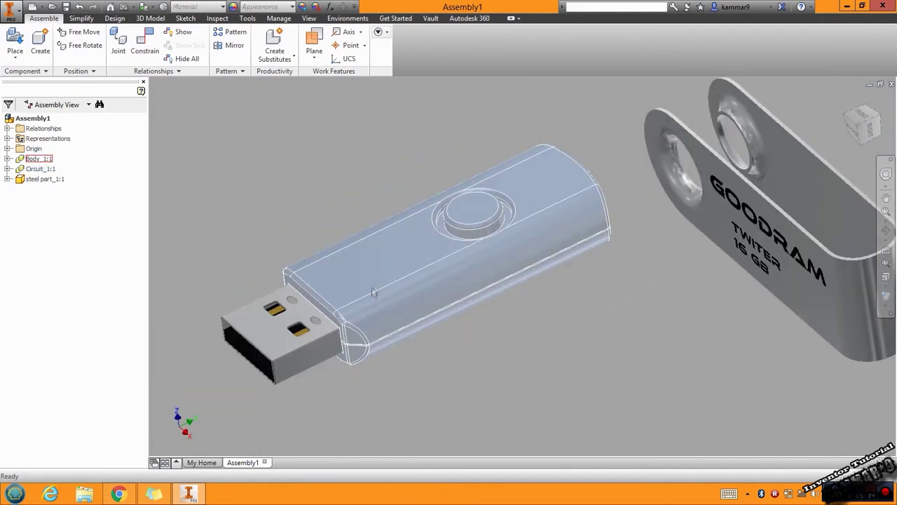
{"action": "left_click_drag", "start_coordinate": [382, 308], "coordinate": [418, 302]}
{"action": "left_click", "coordinate": [325, 216]}
{"action": "scroll", "coordinate": [329, 224], "scroll_direction": "down", "scroll_amount": 2}
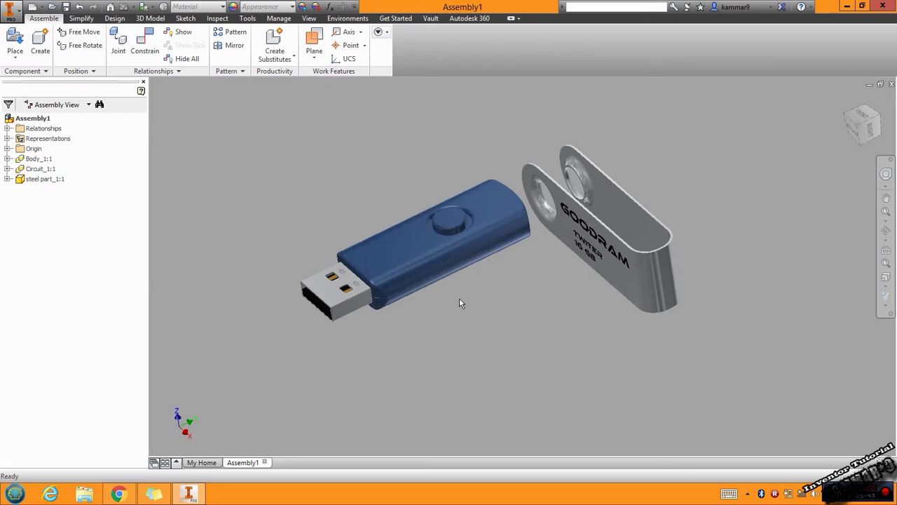
{"action": "scroll", "coordinate": [537, 196], "scroll_direction": "up", "scroll_amount": 3}
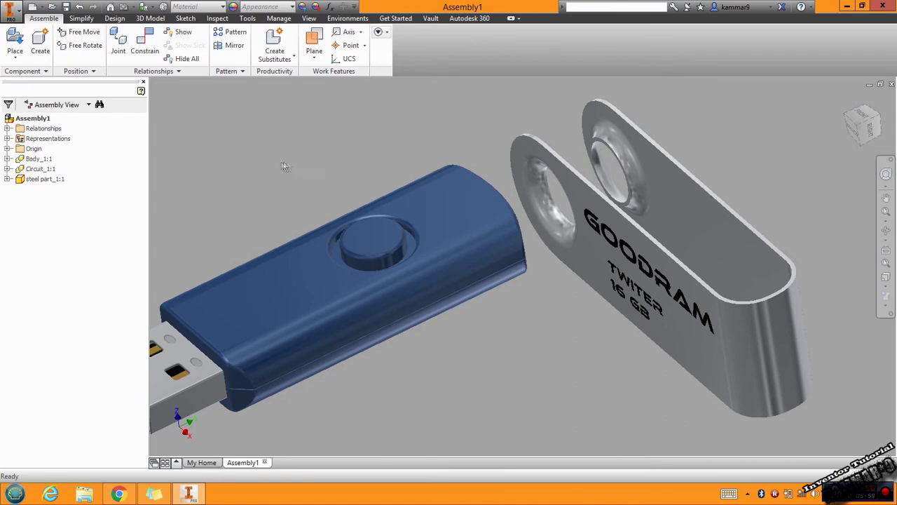
Step: Align the body's round button cylinder with the steel cover's hole, then drag the body away
{"action": "left_click", "coordinate": [145, 46]}
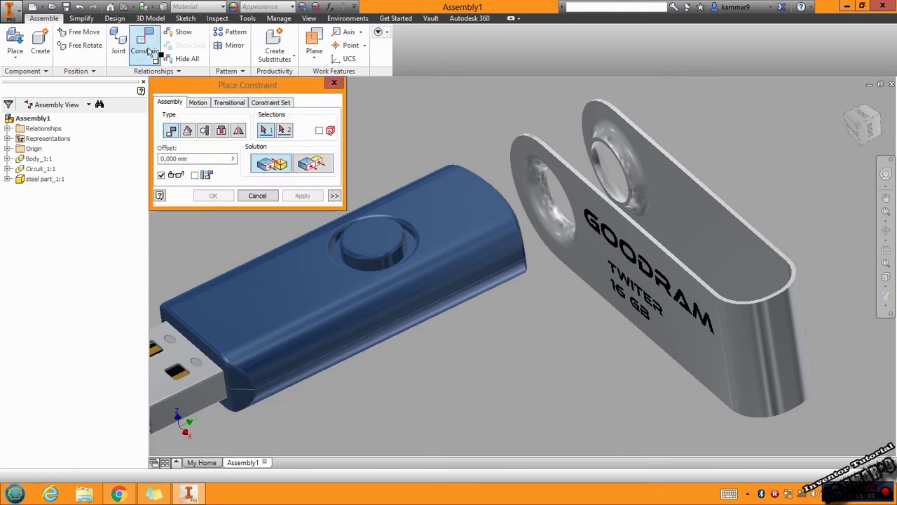
{"action": "middle_click_drag", "start_coordinate": [414, 307], "coordinate": [463, 341]}
{"action": "scroll", "coordinate": [442, 294], "scroll_direction": "down", "scroll_amount": 3}
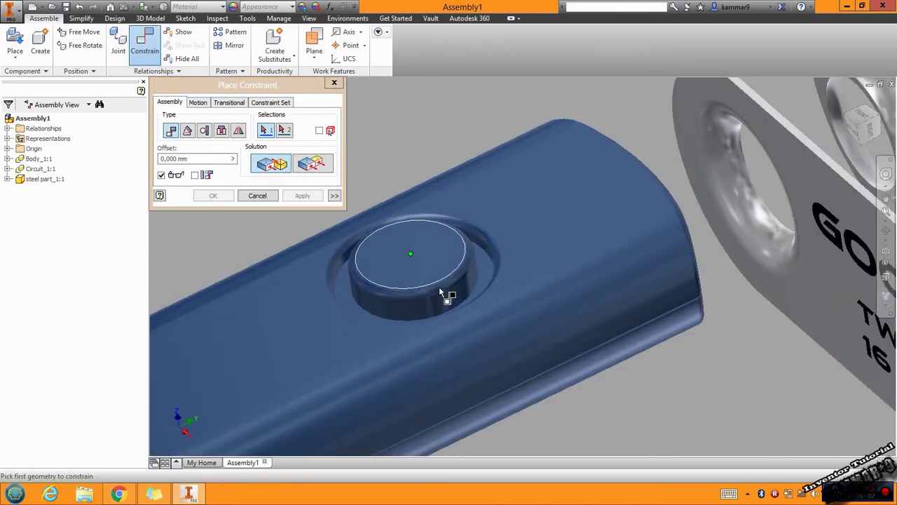
{"action": "left_click", "coordinate": [436, 304]}
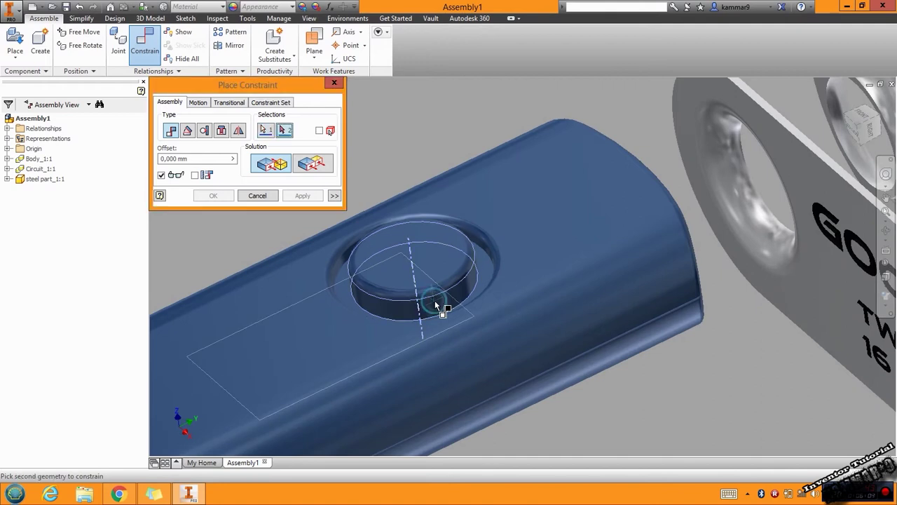
{"action": "left_click", "coordinate": [764, 207]}
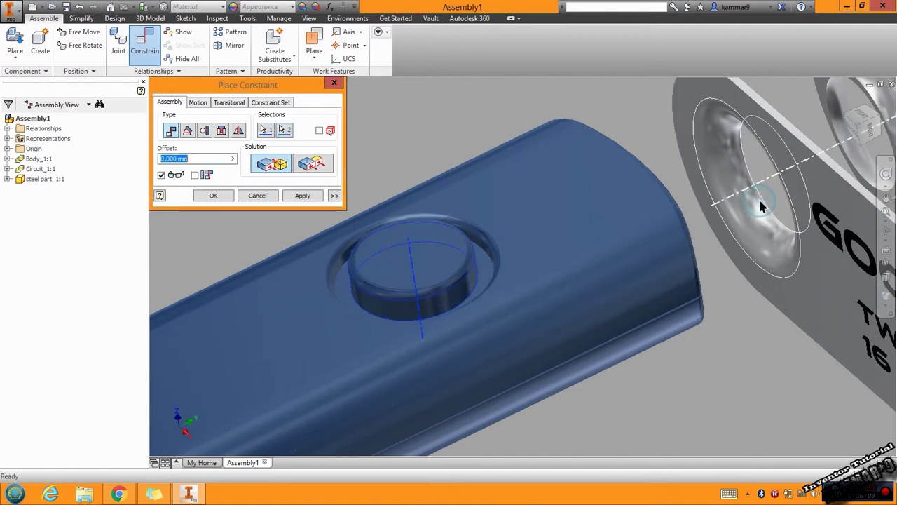
{"action": "scroll", "coordinate": [537, 242], "scroll_direction": "up", "scroll_amount": 5}
{"action": "middle_click", "coordinate": [510, 254]}
{"action": "left_click_drag", "start_coordinate": [510, 254], "coordinate": [450, 269]}
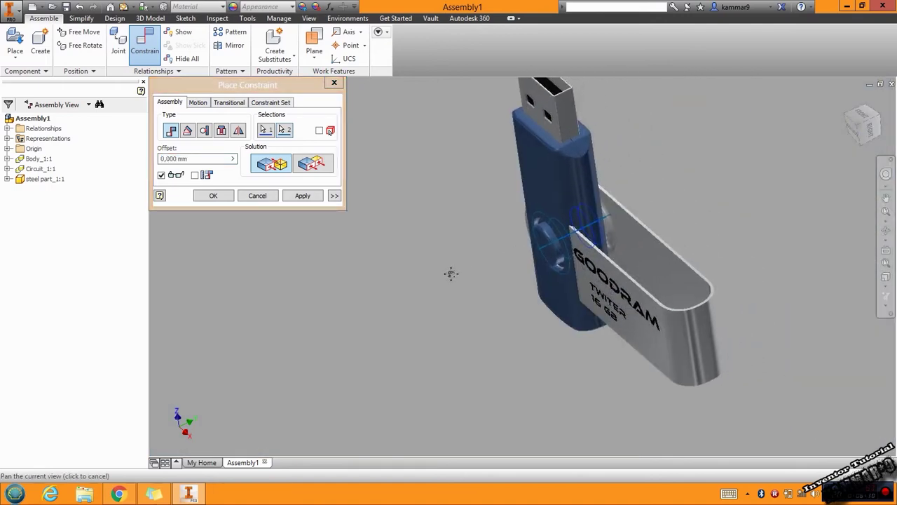
{"action": "left_click", "coordinate": [302, 195]}
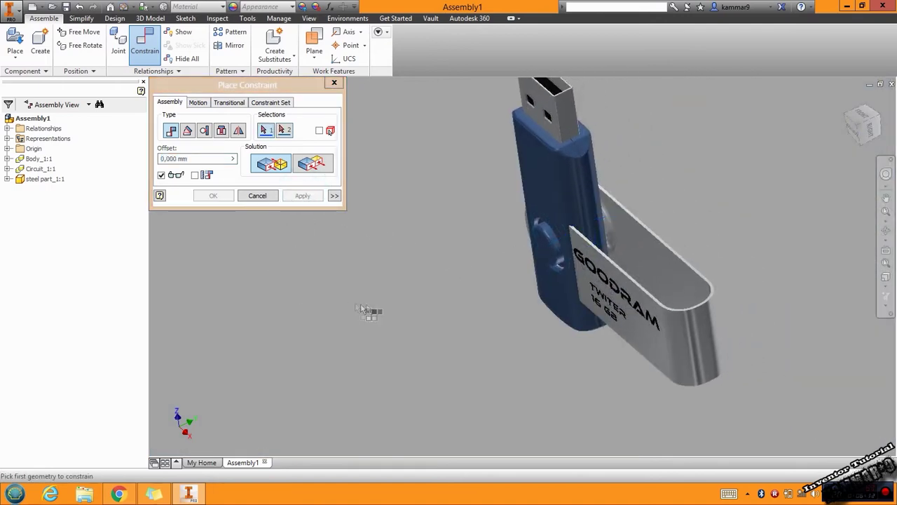
{"action": "left_click", "coordinate": [257, 195]}
{"action": "scroll", "coordinate": [554, 231], "scroll_direction": "down", "scroll_amount": 3}
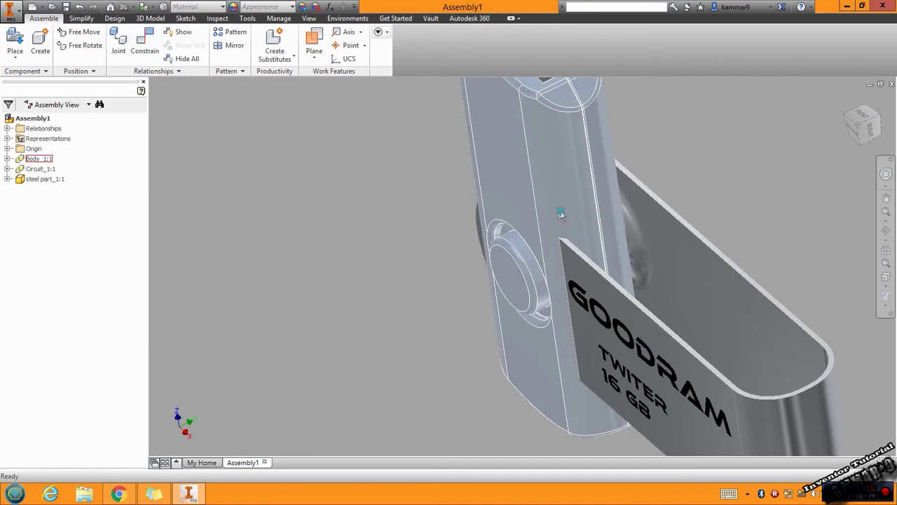
{"action": "left_click_drag", "start_coordinate": [559, 216], "coordinate": [317, 240]}
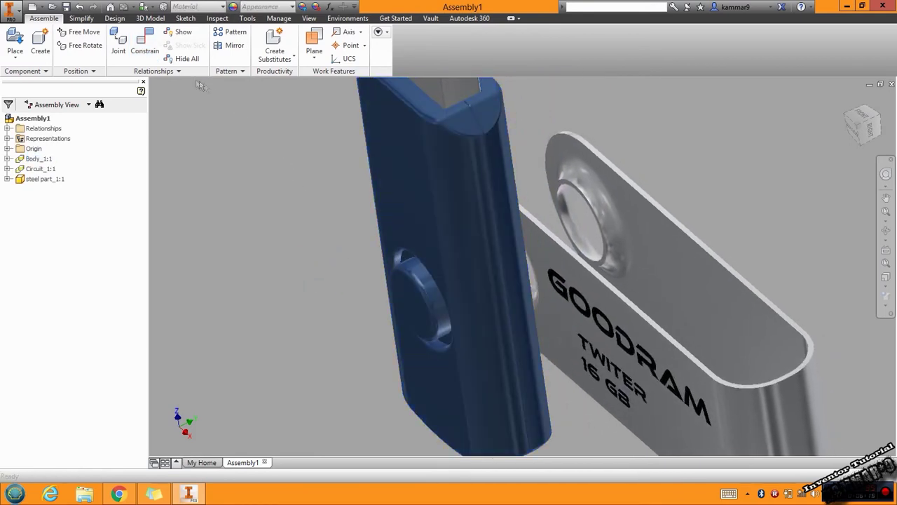
Step: Mate the steel part's hole edge to the body's circular pivot edge
{"action": "left_click", "coordinate": [148, 49]}
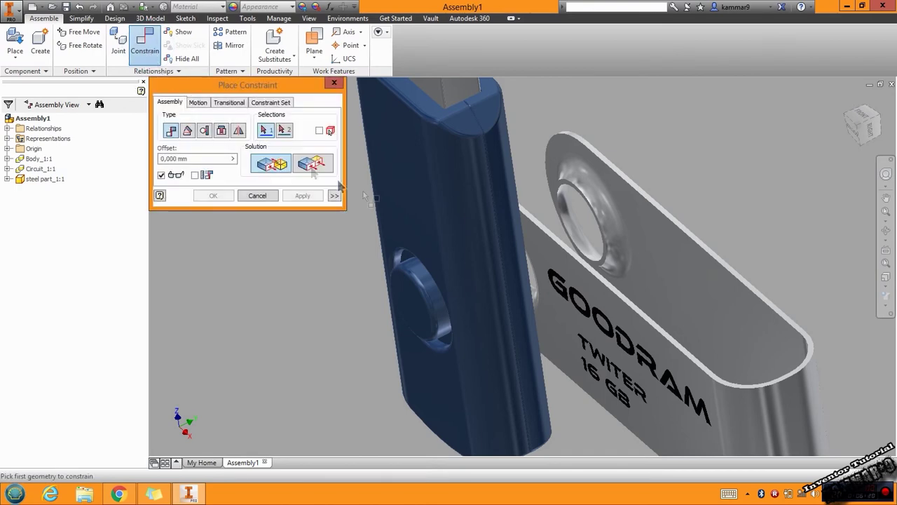
{"action": "scroll", "coordinate": [584, 262], "scroll_direction": "up", "scroll_amount": 5}
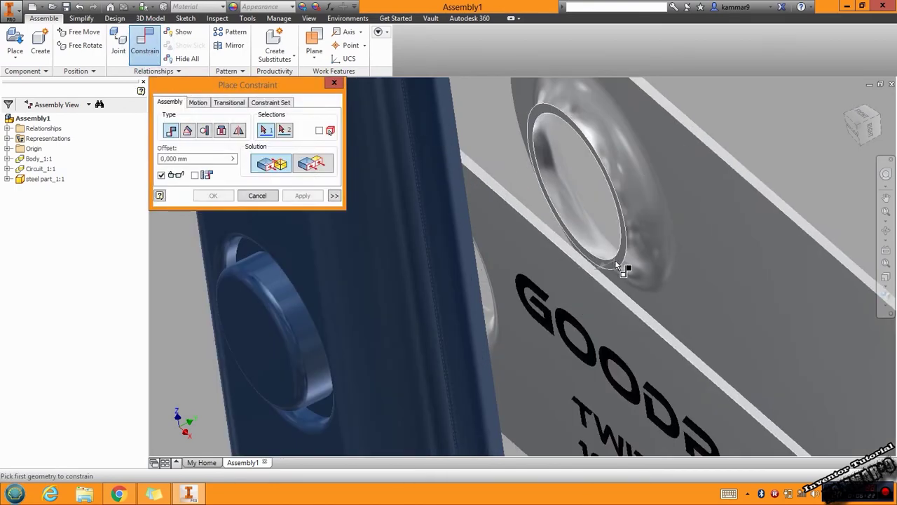
{"action": "left_click", "coordinate": [616, 261]}
{"action": "scroll", "coordinate": [512, 267], "scroll_direction": "down", "scroll_amount": 5}
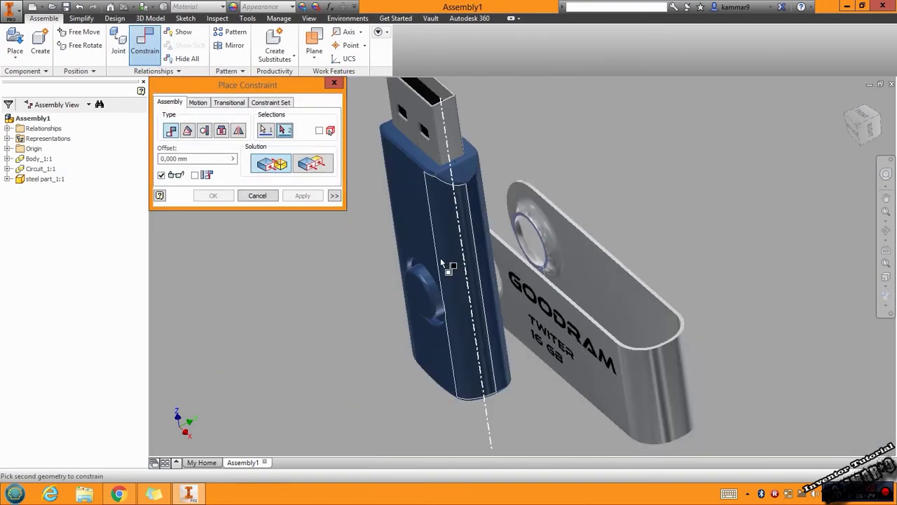
{"action": "middle_click_drag", "start_coordinate": [440, 265], "coordinate": [326, 307], "text": "shift"}
{"action": "scroll", "coordinate": [519, 224], "scroll_direction": "down", "scroll_amount": 5}
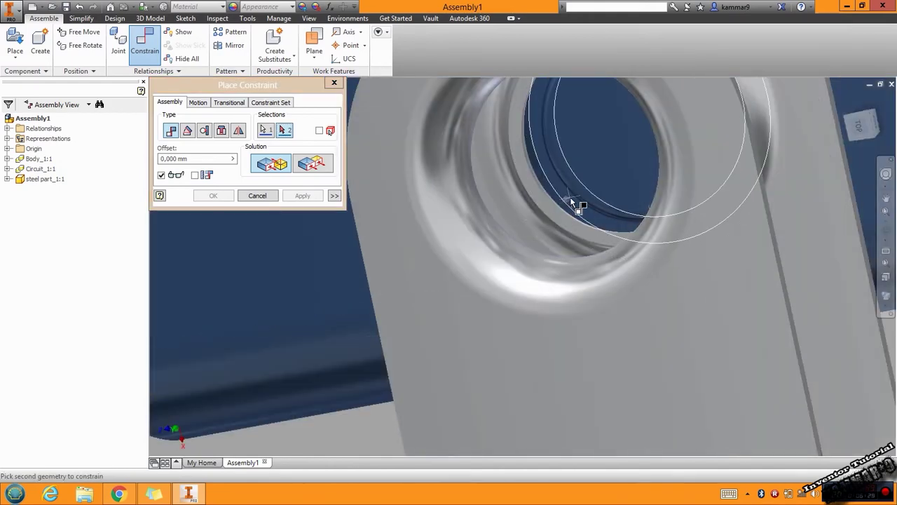
{"action": "left_click", "coordinate": [572, 202]}
{"action": "scroll", "coordinate": [568, 194], "scroll_direction": "up", "scroll_amount": 5}
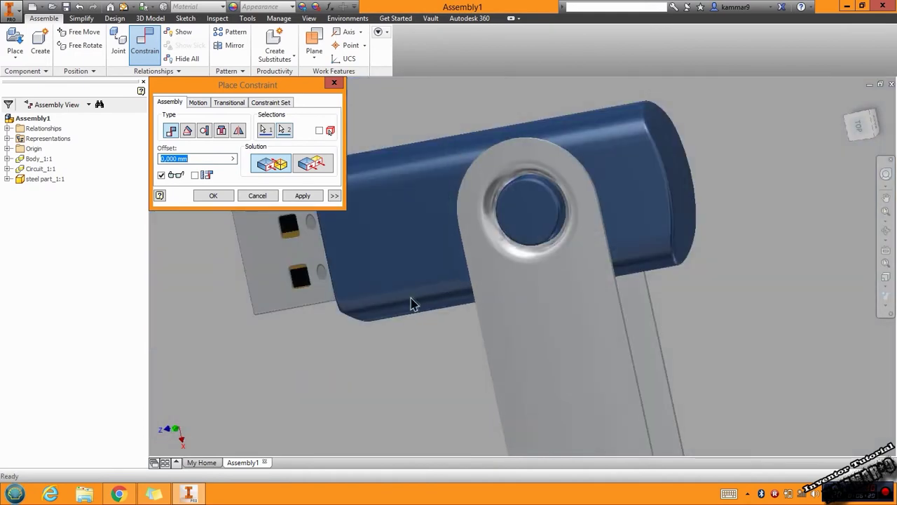
{"action": "middle_click_drag", "start_coordinate": [411, 300], "coordinate": [512, 212], "text": "shift"}
{"action": "left_click", "coordinate": [303, 196]}
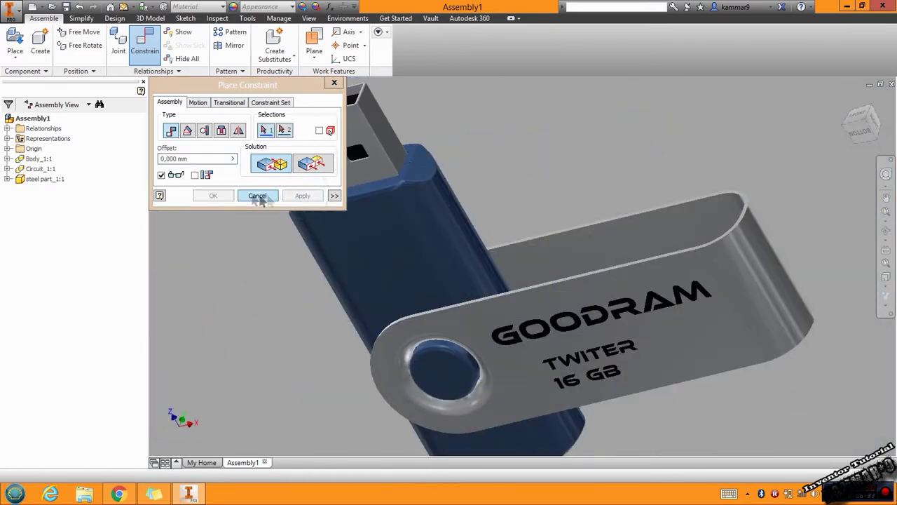
Step: Close Place Constraint and orbit closely around the blue body and cover
{"action": "left_click", "coordinate": [248, 194]}
{"action": "scroll", "coordinate": [286, 250], "scroll_direction": "up", "scroll_amount": 3}
{"action": "middle_click_drag", "start_coordinate": [286, 250], "coordinate": [330, 295], "text": "shift"}
{"action": "scroll", "coordinate": [333, 270], "scroll_direction": "up", "scroll_amount": 5}
{"action": "scroll", "coordinate": [330, 295], "scroll_direction": "down", "scroll_amount": 5}
{"action": "scroll", "coordinate": [491, 342], "scroll_direction": "up", "scroll_amount": 5}
{"action": "middle_click_drag", "start_coordinate": [499, 345], "coordinate": [346, 293], "text": "shift"}
{"action": "scroll", "coordinate": [452, 238], "scroll_direction": "down", "scroll_amount": 5}
{"action": "left_click", "coordinate": [417, 253]}
{"action": "middle_click_drag", "start_coordinate": [420, 269], "coordinate": [396, 254], "text": "shift"}
{"action": "scroll", "coordinate": [396, 253], "scroll_direction": "down", "scroll_amount": 3}
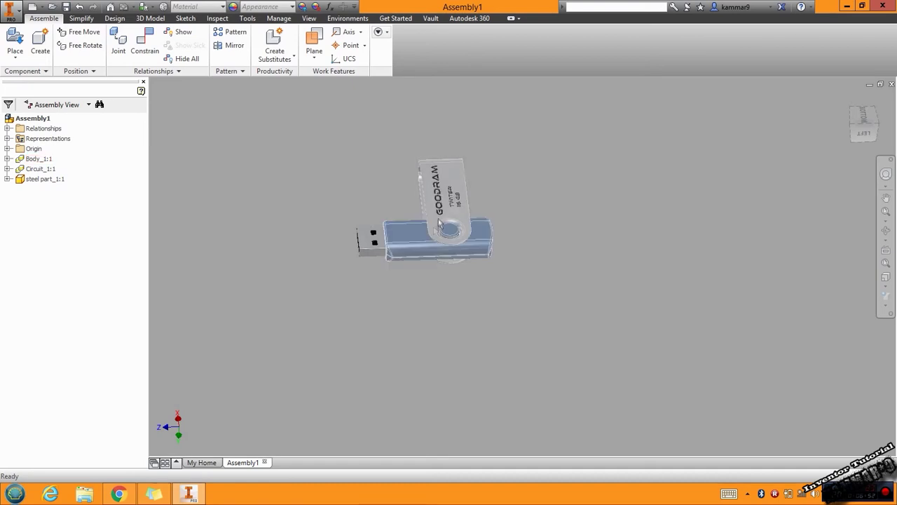
{"action": "scroll", "coordinate": [404, 247], "scroll_direction": "up", "scroll_amount": 3}
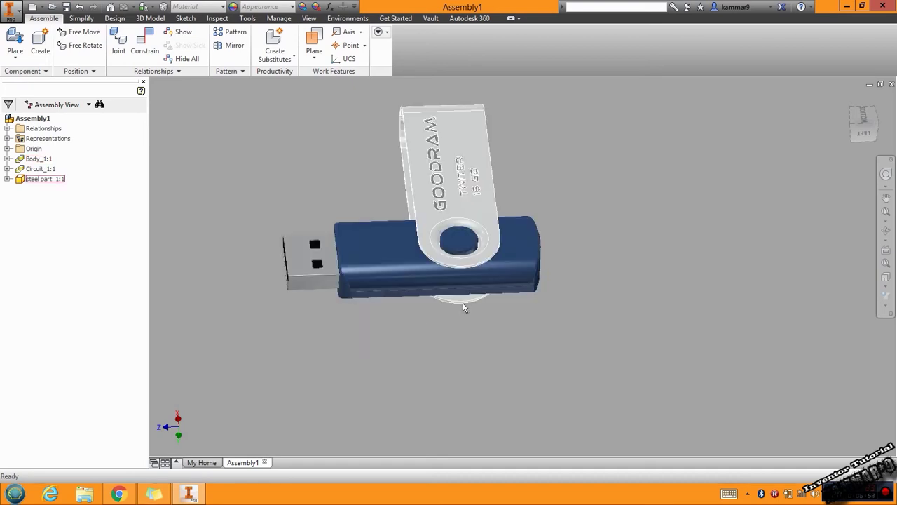
Step: Inspect the drive from bottom, left and isometric ViewCube views with pan and free orbit
{"action": "left_click", "coordinate": [867, 123]}
{"action": "left_click", "coordinate": [881, 102]}
{"action": "left_click", "coordinate": [886, 197]}
{"action": "left_click_drag", "start_coordinate": [486, 279], "coordinate": [438, 274]}
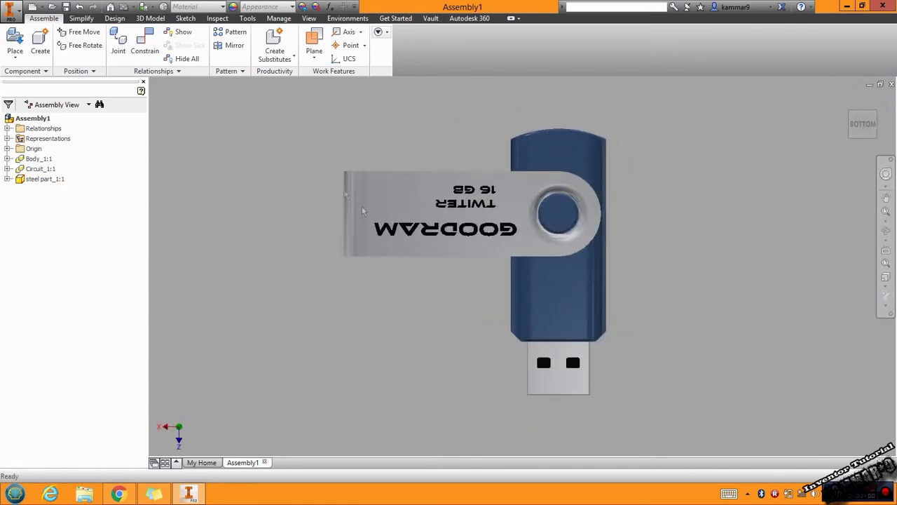
{"action": "left_click", "coordinate": [847, 101]}
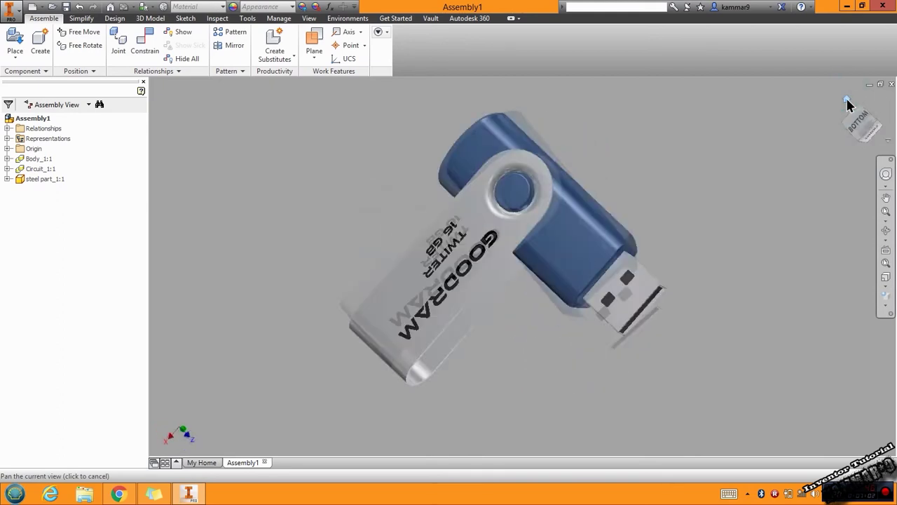
{"action": "middle_click_drag", "start_coordinate": [418, 303], "coordinate": [627, 186], "text": "shift"}
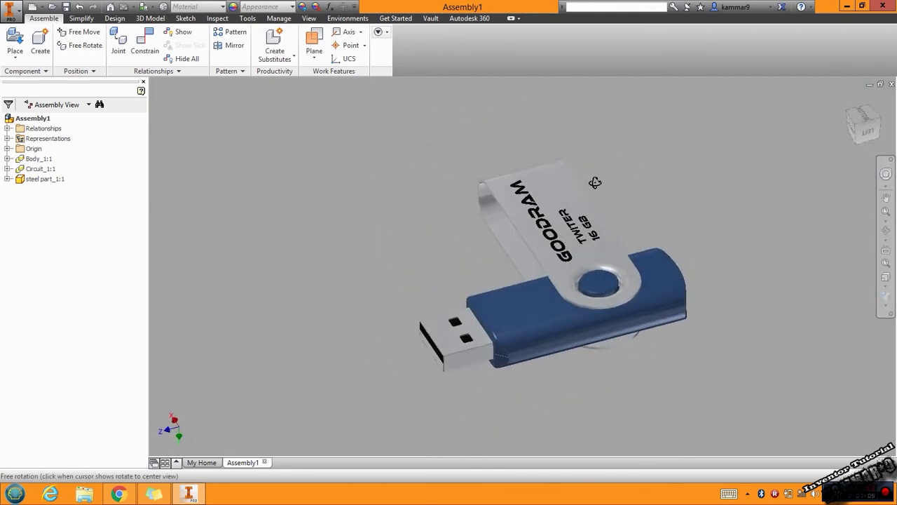
{"action": "left_click", "coordinate": [868, 130]}
{"action": "left_click", "coordinate": [868, 149]}
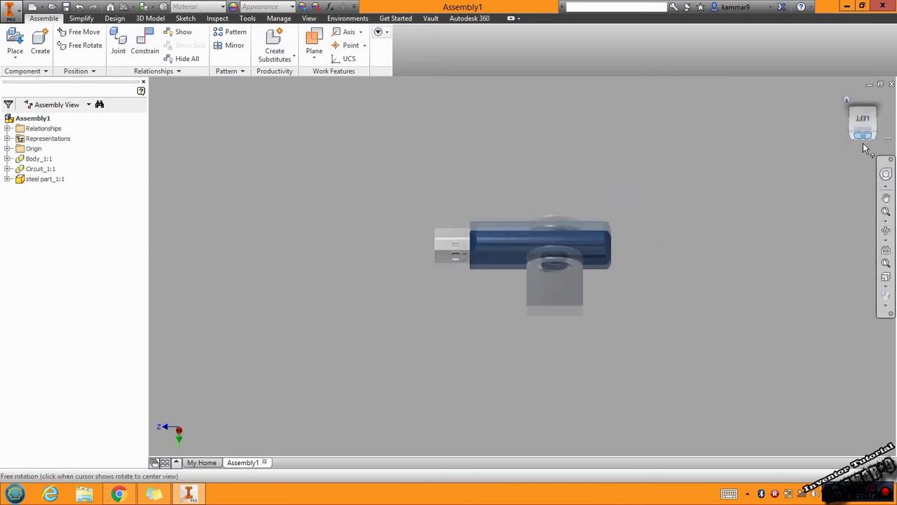
{"action": "left_click_drag", "start_coordinate": [547, 272], "coordinate": [640, 270]}
{"action": "key", "text": "Escape"}
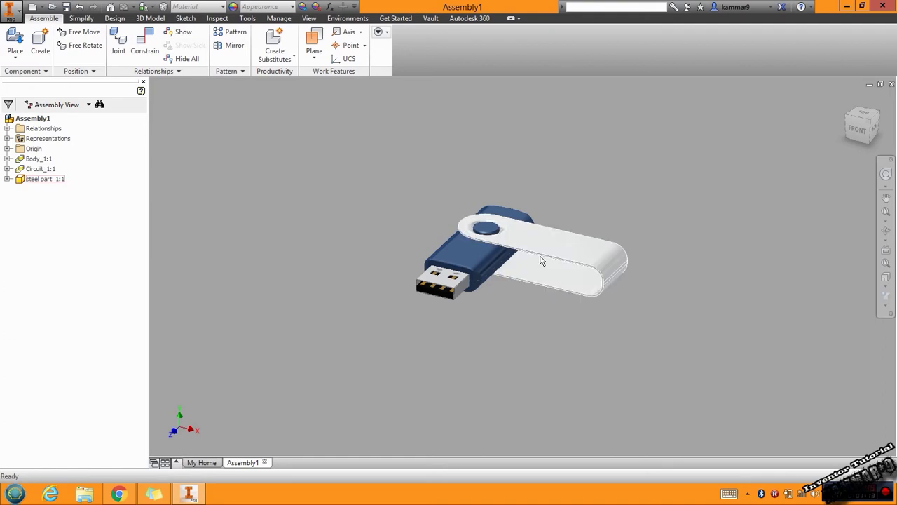
{"action": "scroll", "coordinate": [540, 261], "scroll_direction": "up", "scroll_amount": 3}
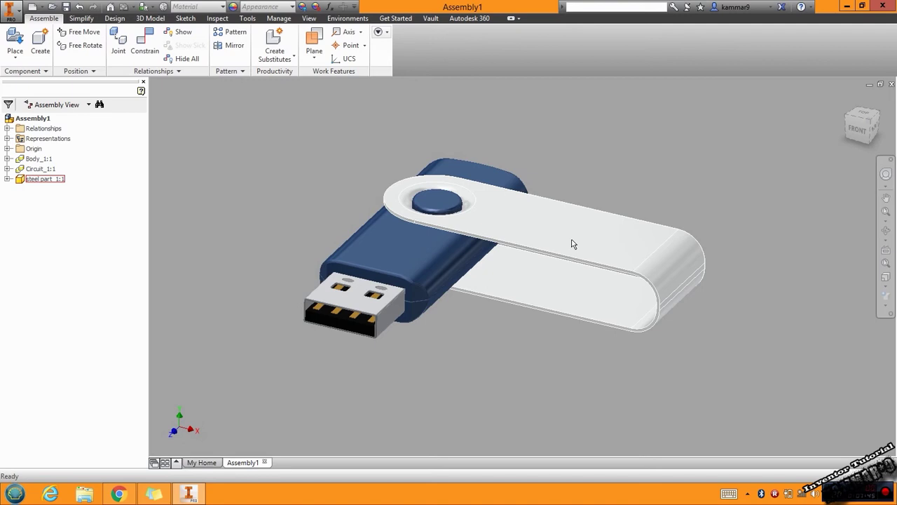
Step: Expand the browser's Relationships folder to list the assembly's mate constraints
{"action": "left_click", "coordinate": [7, 138]}
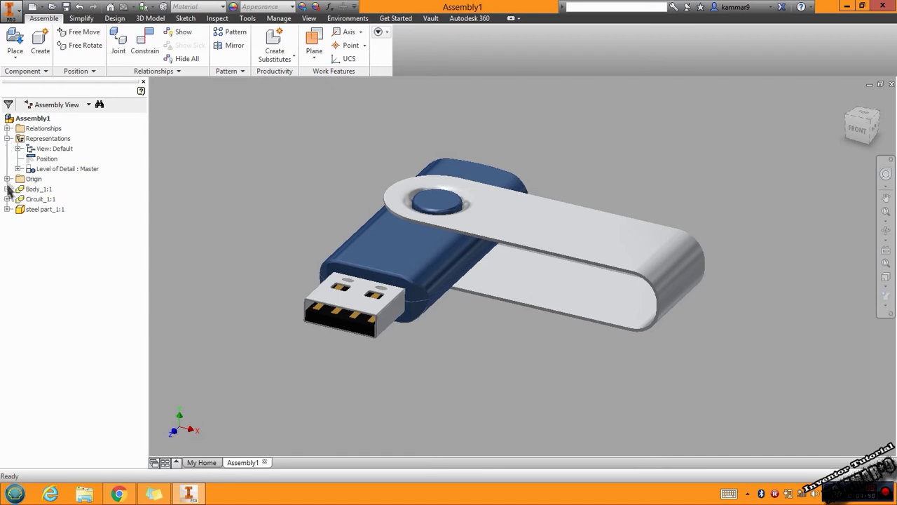
{"action": "left_click", "coordinate": [7, 209]}
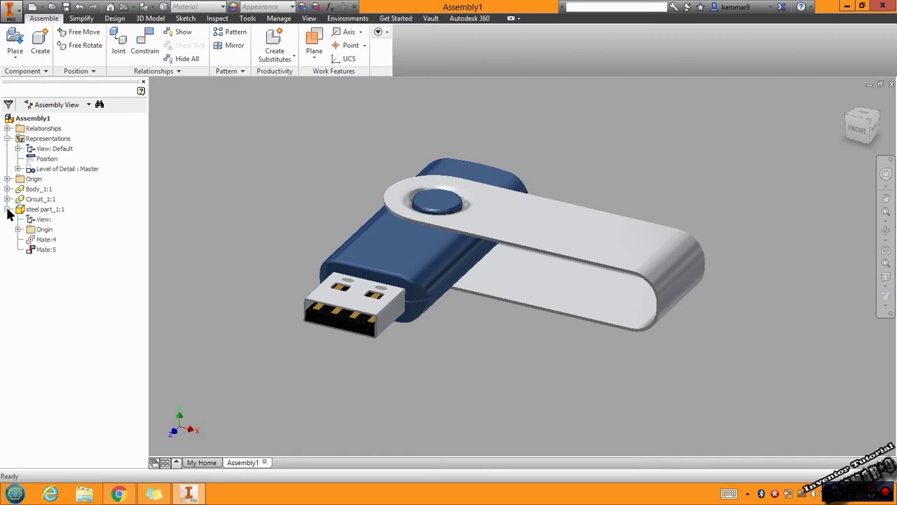
{"action": "left_click", "coordinate": [7, 208]}
{"action": "left_click", "coordinate": [17, 170]}
{"action": "left_click", "coordinate": [18, 170]}
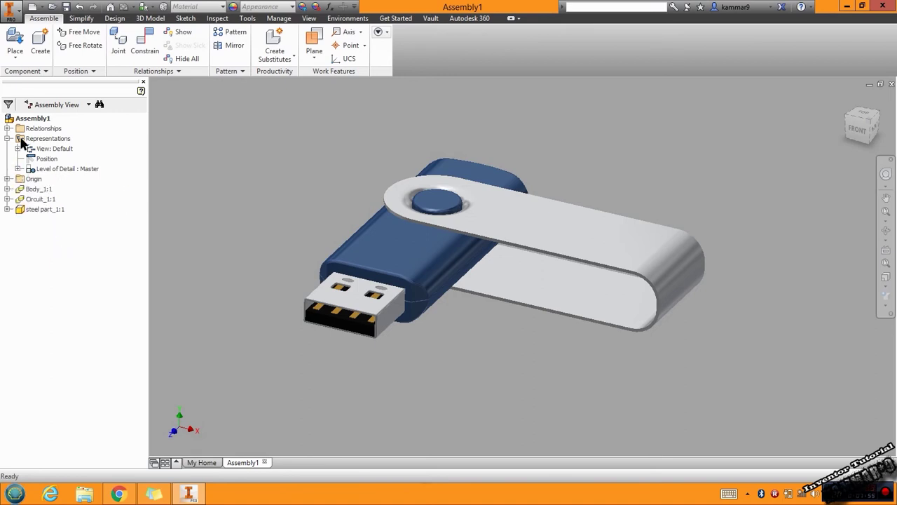
{"action": "left_click", "coordinate": [7, 138]}
{"action": "left_click", "coordinate": [7, 128]}
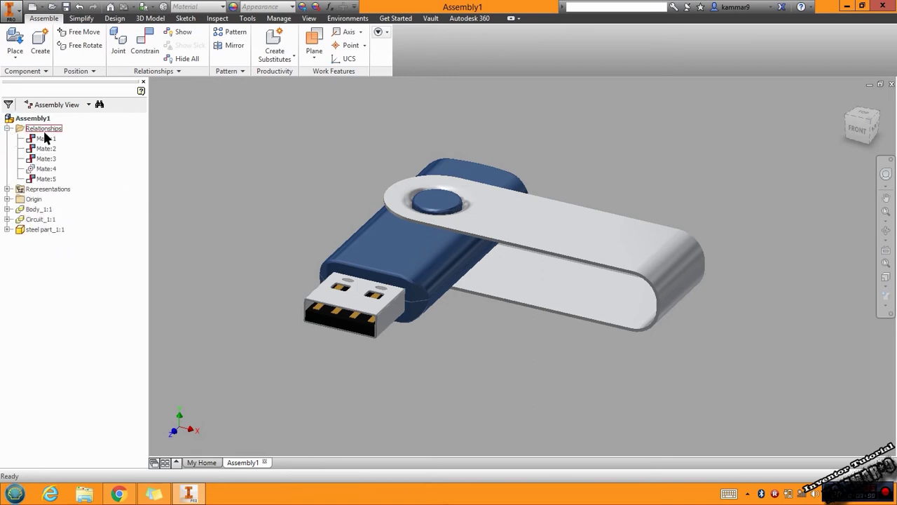
Step: Delete the Mate:5 and Mate:4 constraints from the assembly
{"action": "left_click", "coordinate": [43, 180]}
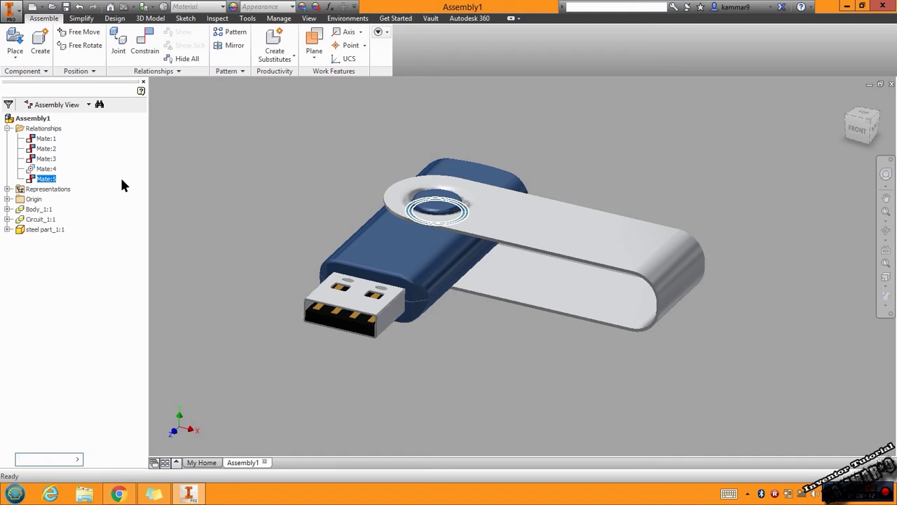
{"action": "left_click", "coordinate": [47, 180]}
{"action": "key", "text": "BackSpace"}
{"action": "right_click", "coordinate": [46, 180]}
{"action": "left_click", "coordinate": [67, 196]}
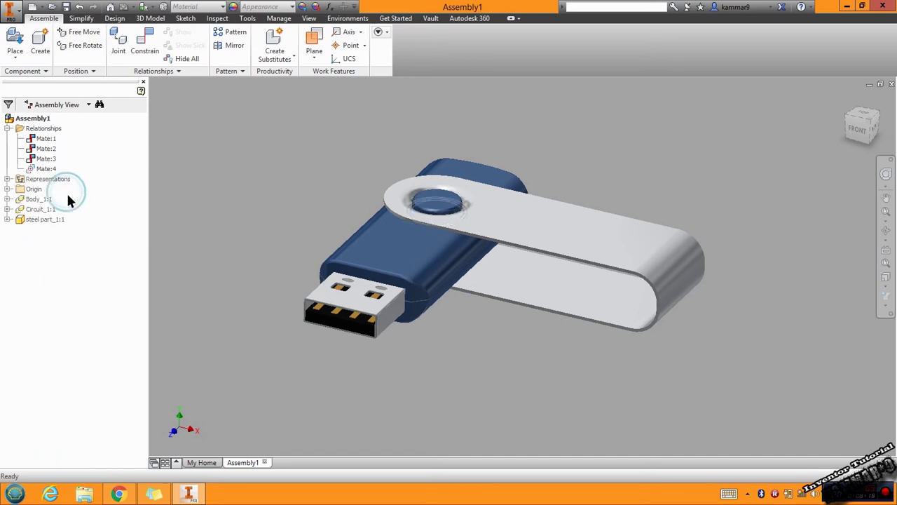
{"action": "left_click", "coordinate": [46, 168]}
{"action": "right_click", "coordinate": [47, 168]}
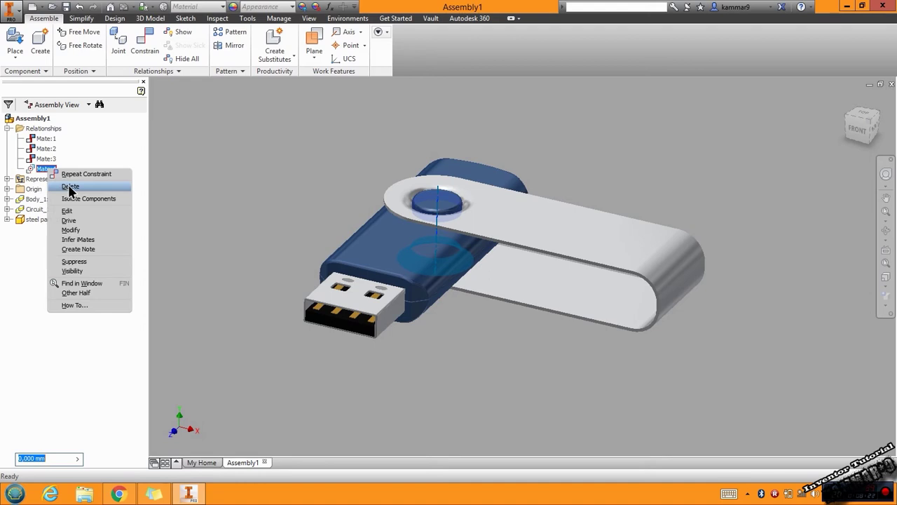
{"action": "left_click", "coordinate": [70, 186]}
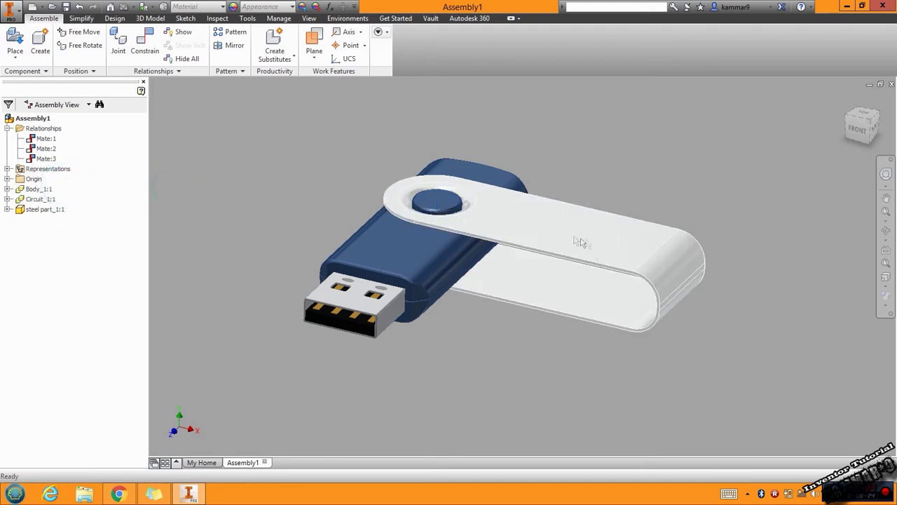
Step: Drag the steel cover off the blue body and drop it beside it
{"action": "left_click_drag", "start_coordinate": [571, 240], "coordinate": [699, 235]}
{"action": "left_click", "coordinate": [567, 324]}
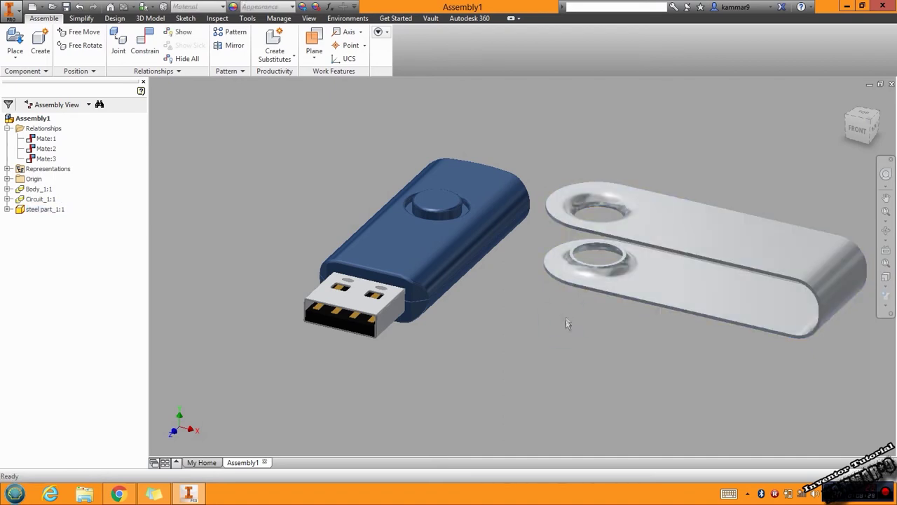
{"action": "left_click", "coordinate": [554, 268]}
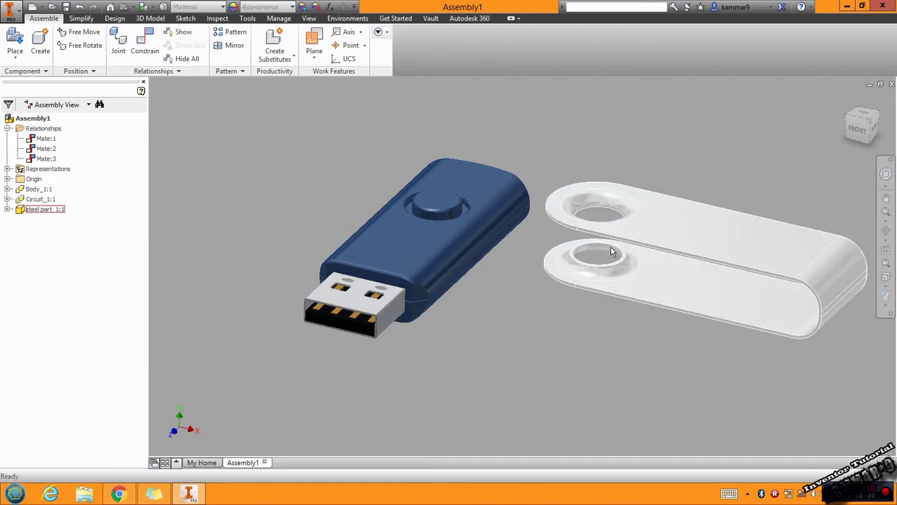
Step: Free Rotate the steel cover so the GOODRAM TWITER 16 GB lettering faces up
{"action": "left_click", "coordinate": [77, 46]}
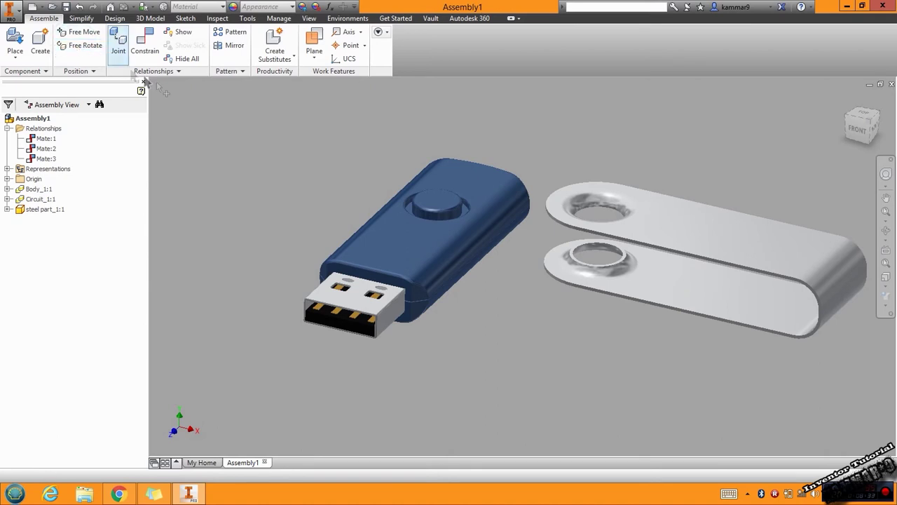
{"action": "left_click", "coordinate": [617, 266]}
{"action": "left_click_drag", "start_coordinate": [633, 290], "coordinate": [632, 252]}
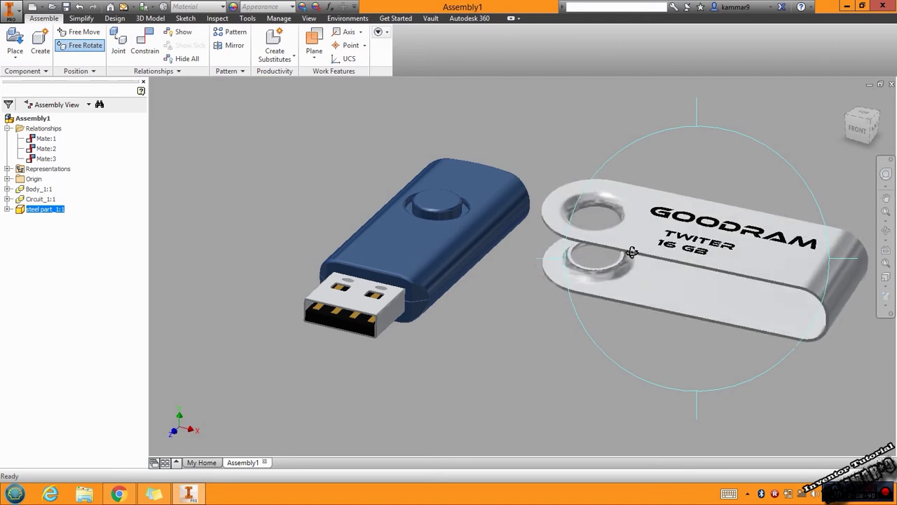
{"action": "right_click", "coordinate": [520, 305]}
{"action": "left_click", "coordinate": [554, 303]}
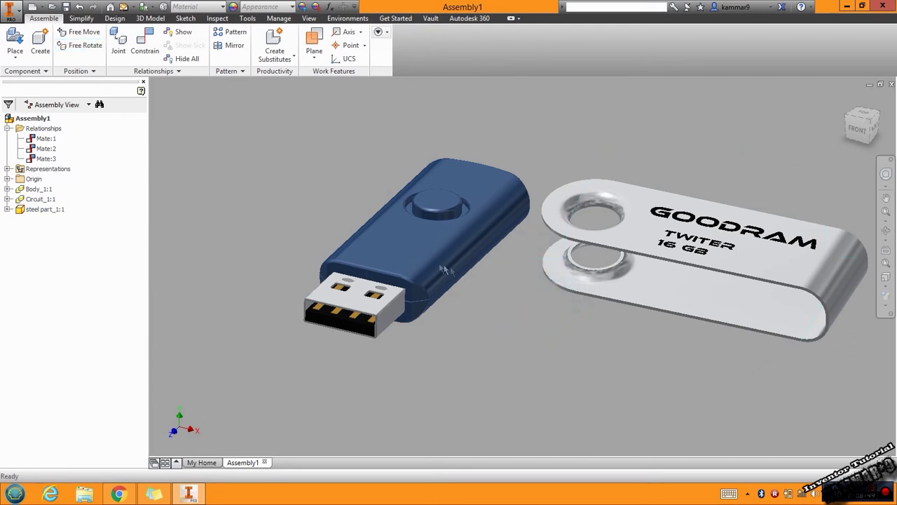
{"action": "scroll", "coordinate": [420, 245], "scroll_direction": "down", "scroll_amount": 3}
{"action": "scroll", "coordinate": [495, 201], "scroll_direction": "up", "scroll_amount": 5}
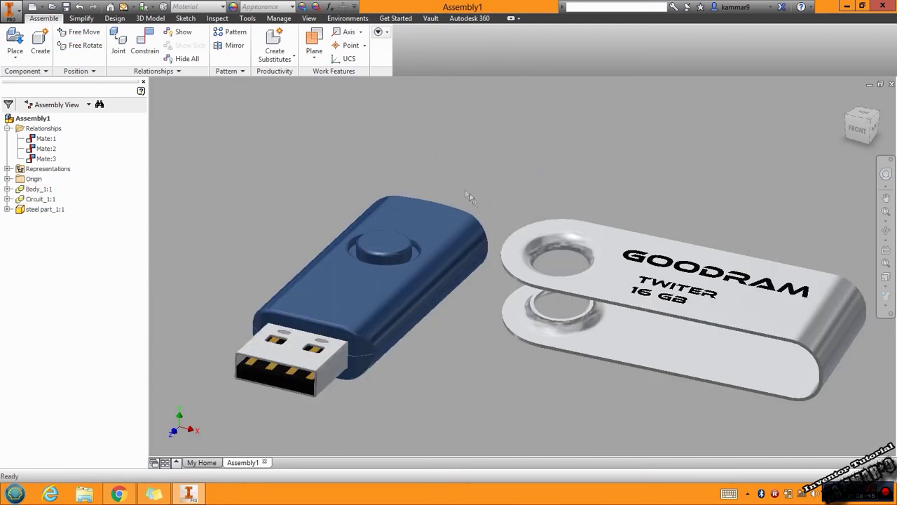
Step: Mate the cover's hole edge to the body's round pivot, then lift the cover with Free Move
{"action": "left_click", "coordinate": [152, 41]}
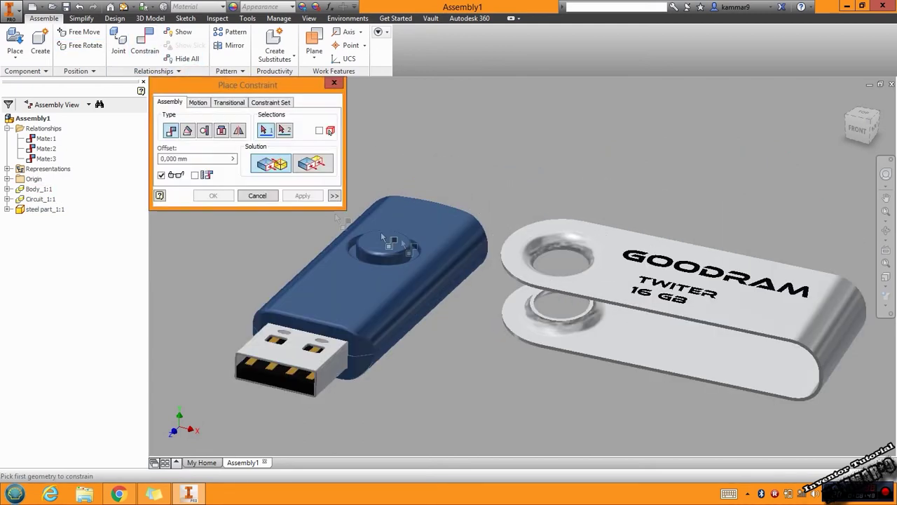
{"action": "left_click", "coordinate": [549, 247]}
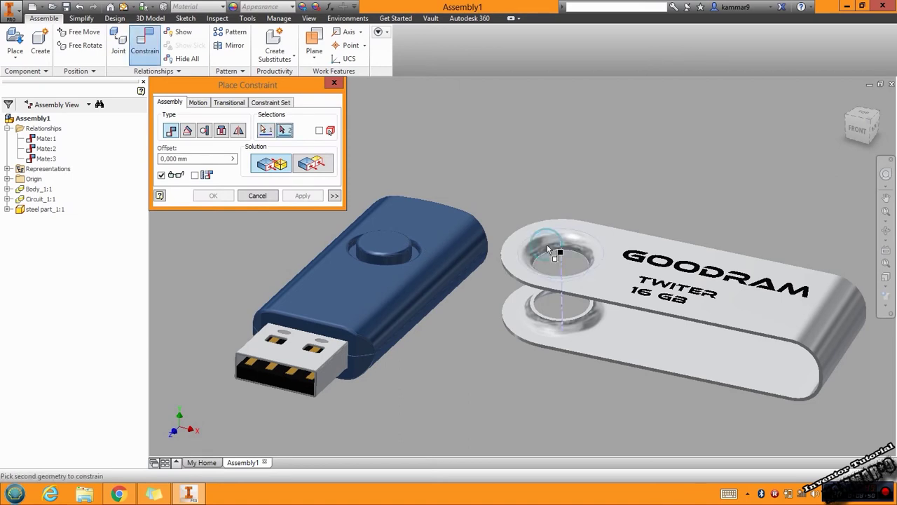
{"action": "left_click", "coordinate": [401, 258]}
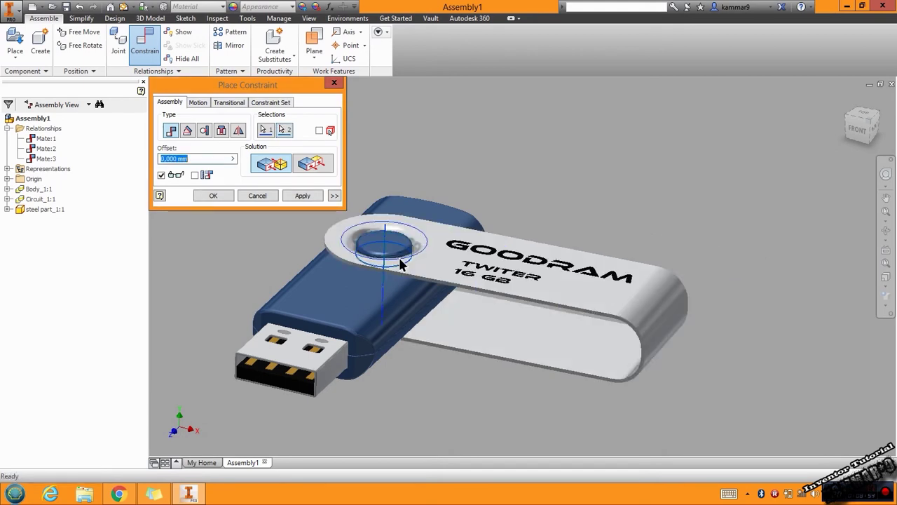
{"action": "left_click", "coordinate": [311, 196]}
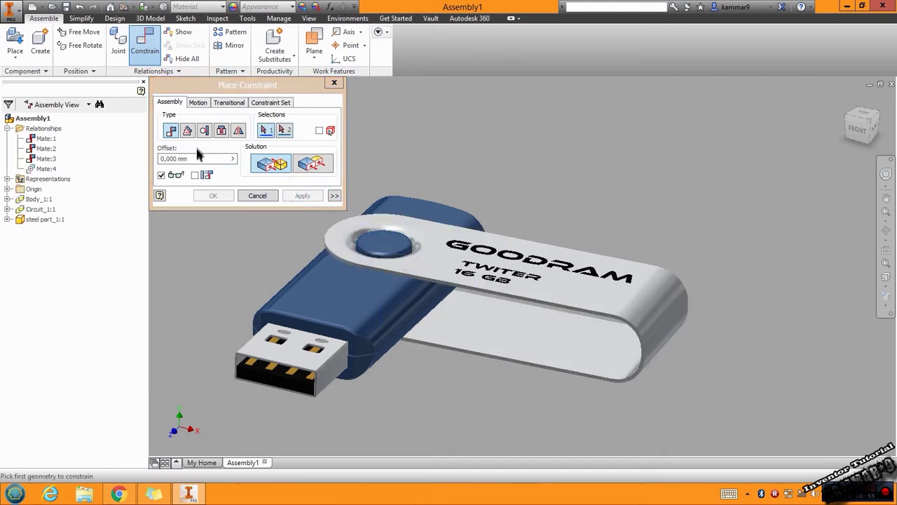
{"action": "left_click", "coordinate": [258, 196]}
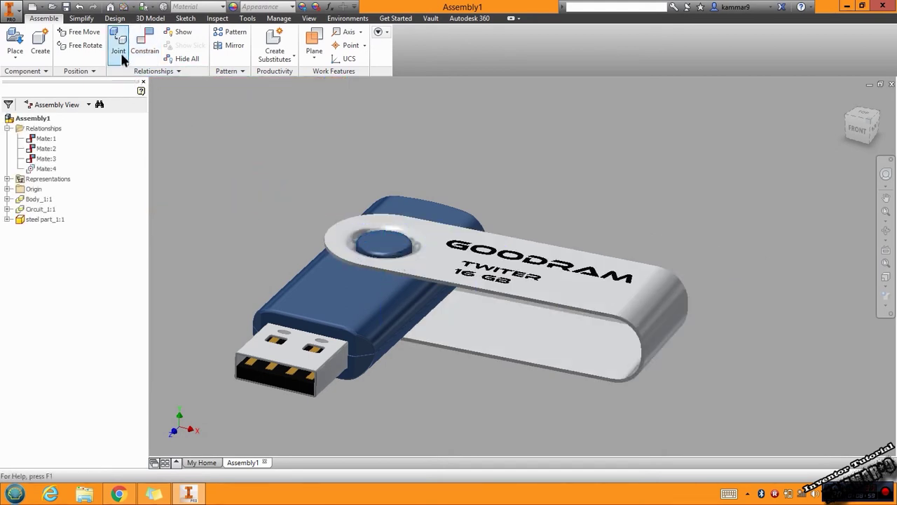
{"action": "left_click", "coordinate": [84, 32]}
{"action": "left_click_drag", "start_coordinate": [533, 279], "coordinate": [570, 219]}
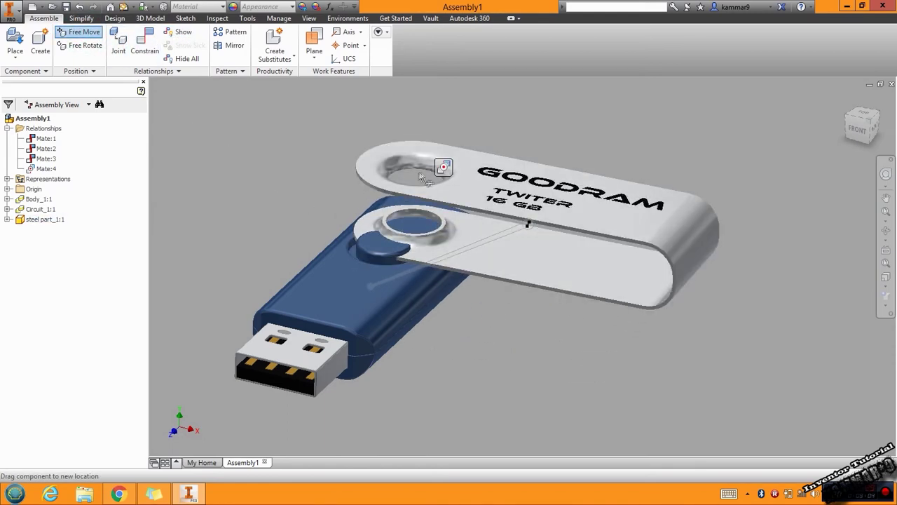
Step: Mate the body's circular pivot face to the cover hole's circular face
{"action": "mouse_move", "coordinate": [443, 172]}
{"action": "left_click", "coordinate": [150, 50]}
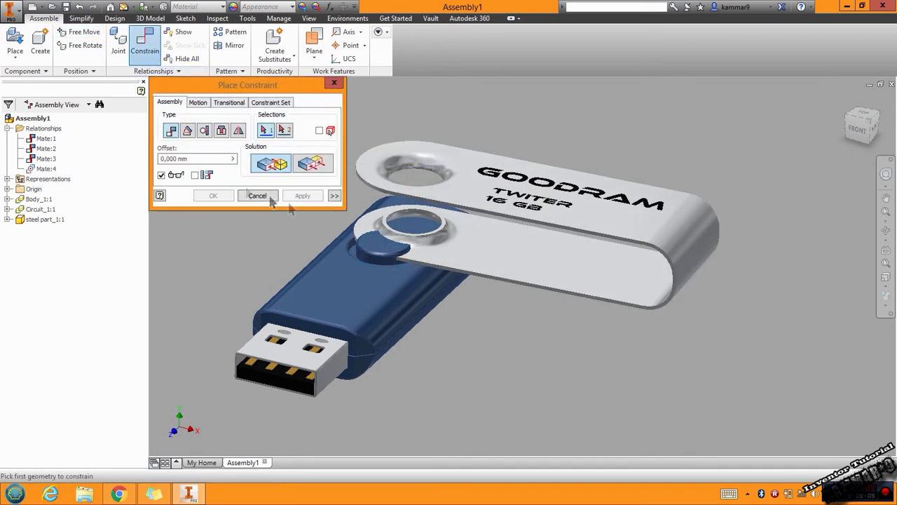
{"action": "scroll", "coordinate": [390, 214], "scroll_direction": "up", "scroll_amount": 3}
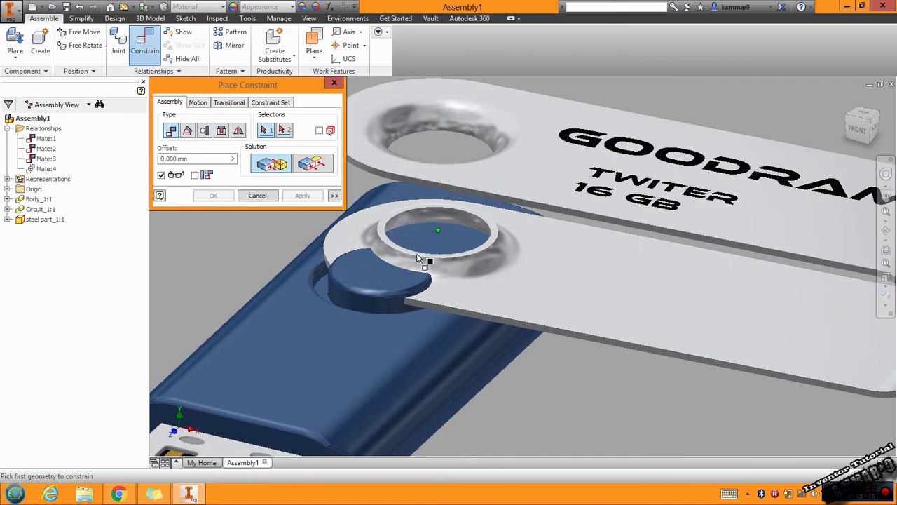
{"action": "left_click", "coordinate": [326, 285]}
{"action": "scroll", "coordinate": [591, 438], "scroll_direction": "down", "scroll_amount": 3}
{"action": "middle_click_drag", "start_coordinate": [457, 360], "coordinate": [532, 352], "text": "shift"}
{"action": "scroll", "coordinate": [539, 348], "scroll_direction": "up", "scroll_amount": 3}
{"action": "left_click", "coordinate": [550, 344]}
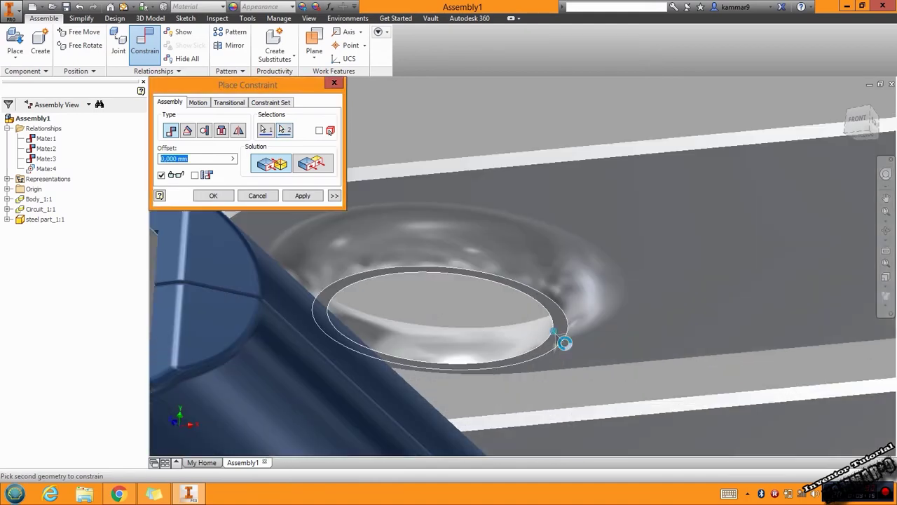
{"action": "scroll", "coordinate": [519, 354], "scroll_direction": "down", "scroll_amount": 3}
{"action": "key", "text": "F6"}
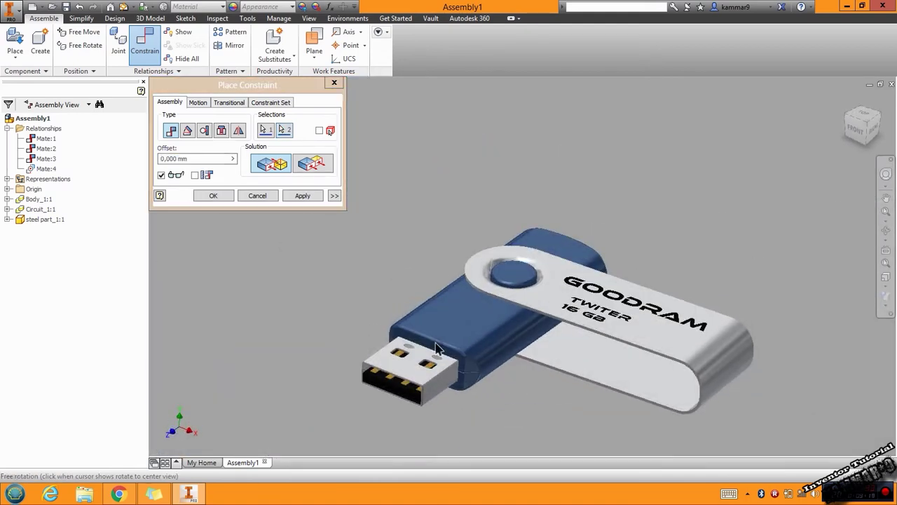
{"action": "left_click", "coordinate": [303, 196]}
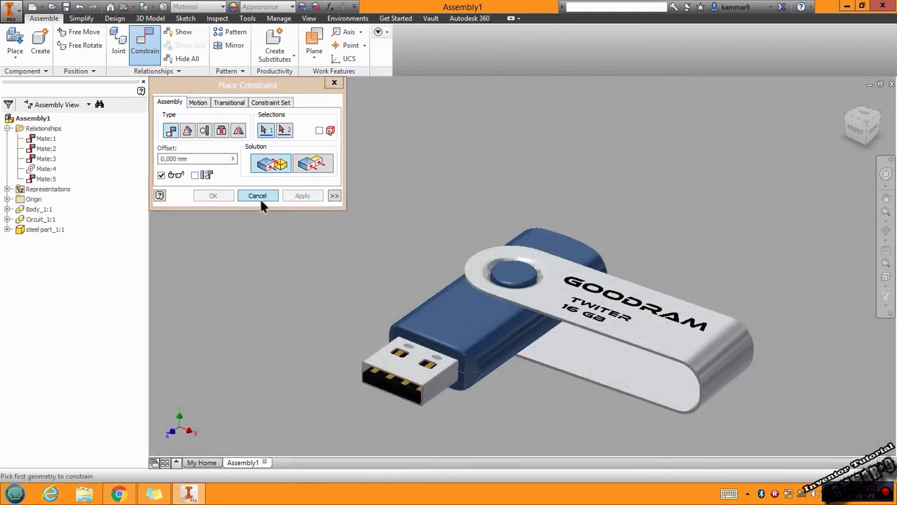
{"action": "left_click", "coordinate": [268, 196]}
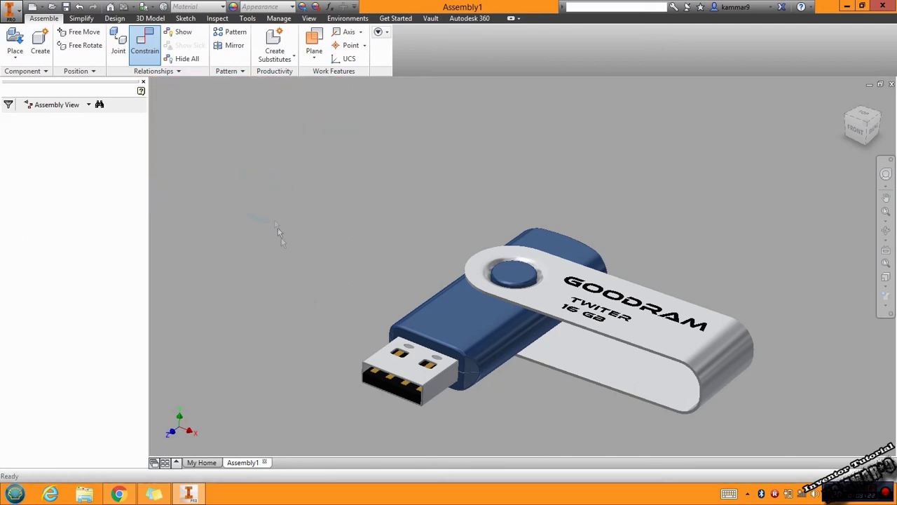
{"action": "key", "text": "F4"}
{"action": "left_click_drag", "start_coordinate": [501, 390], "coordinate": [294, 287]}
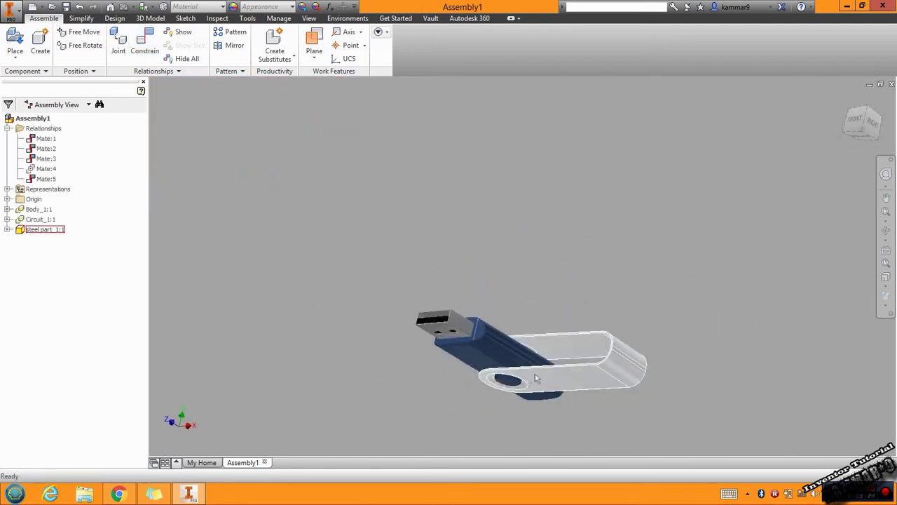
Step: Mate the drive's underside face flush to the origin XZ Plane as Mate:6
{"action": "left_click", "coordinate": [145, 47]}
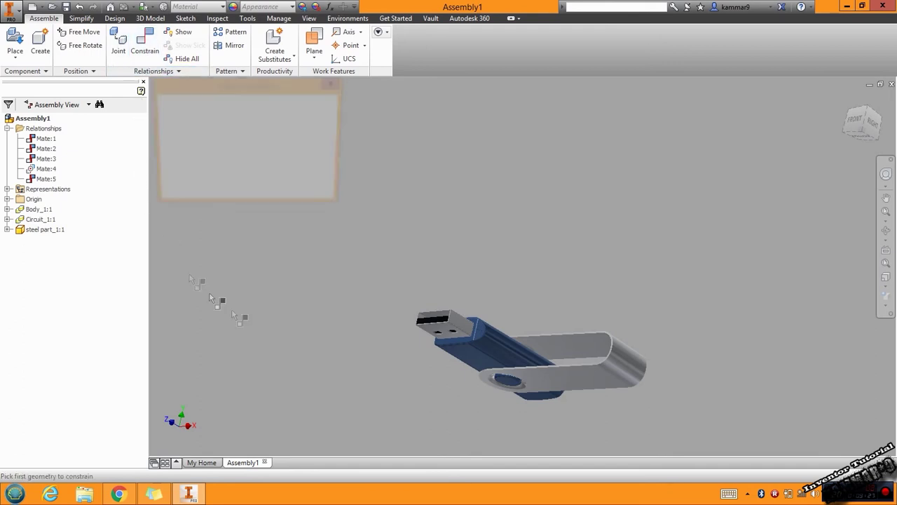
{"action": "left_click", "coordinate": [520, 383]}
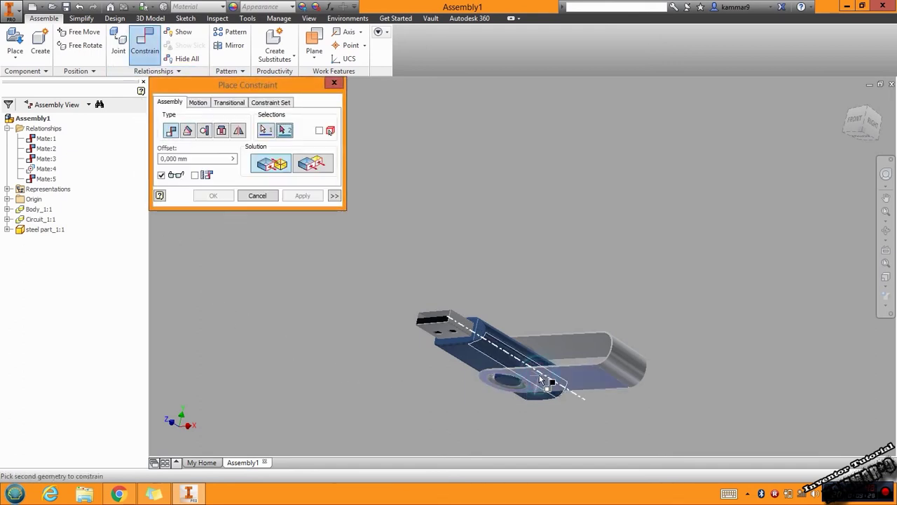
{"action": "left_click", "coordinate": [8, 199]}
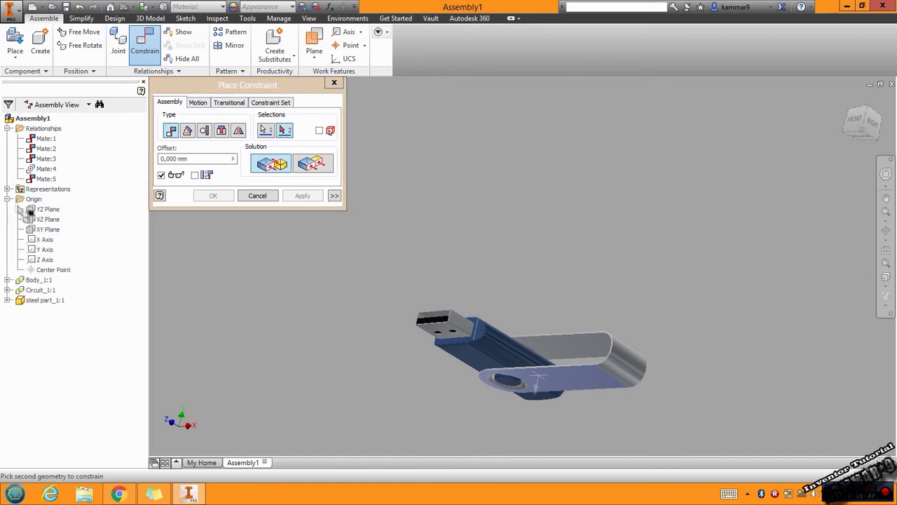
{"action": "middle_click_drag", "start_coordinate": [354, 250], "coordinate": [383, 259], "text": "shift"}
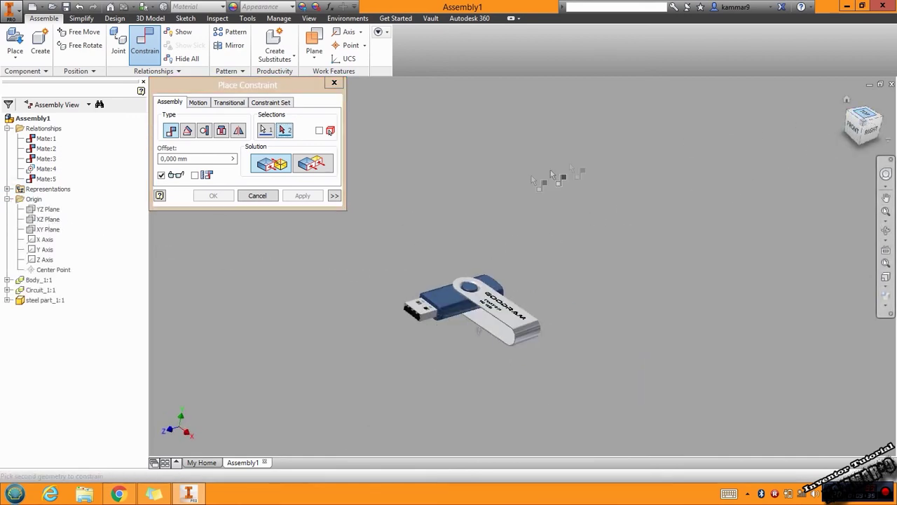
{"action": "left_click", "coordinate": [45, 220]}
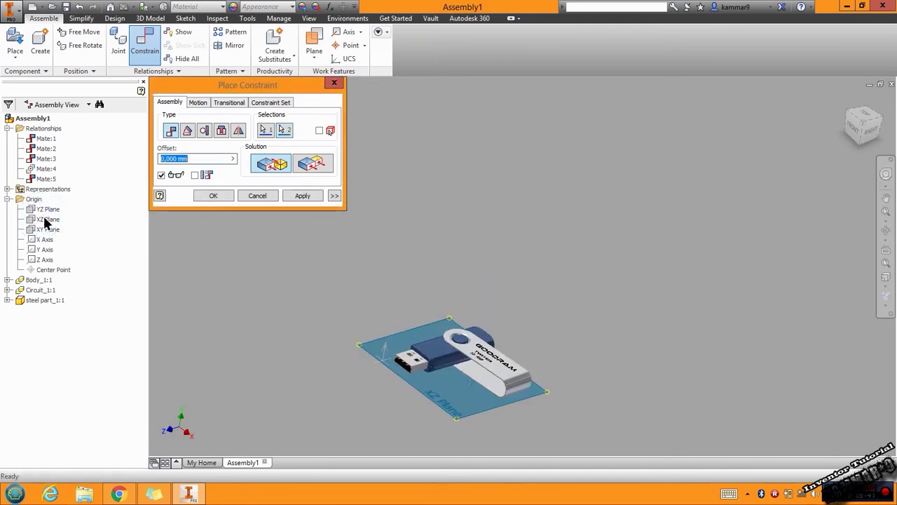
{"action": "left_click", "coordinate": [300, 195]}
{"action": "left_click", "coordinate": [270, 195]}
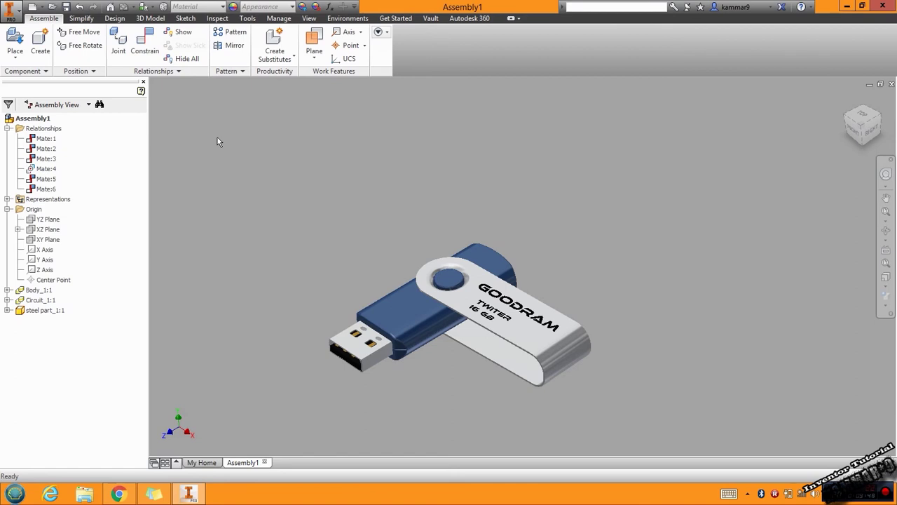
Step: Save the assembly under the file name 'USB Driver_1'
{"action": "left_click", "coordinate": [65, 6]}
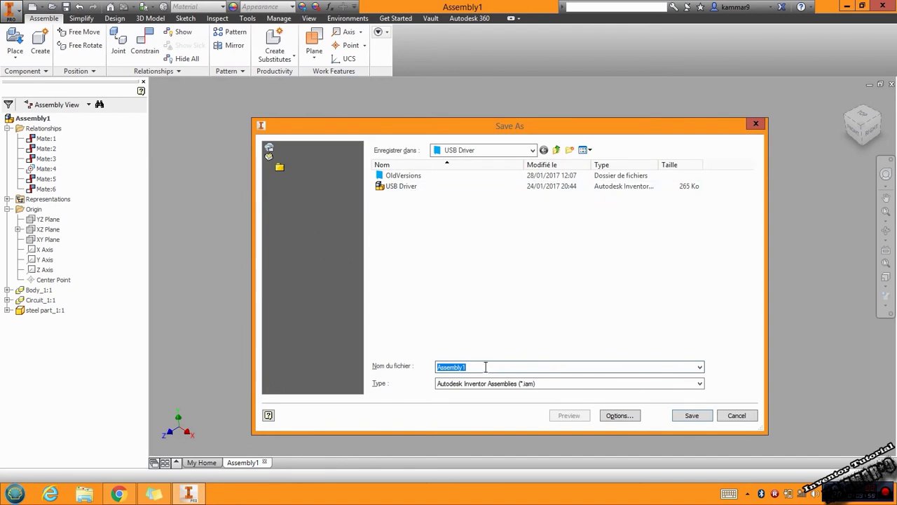
{"action": "type", "text": "USB"}
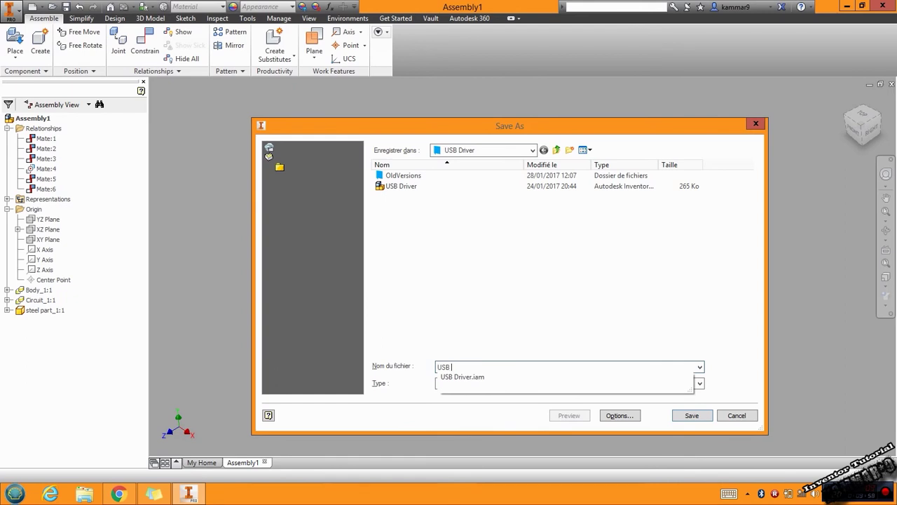
{"action": "type", "text": " Driver"}
{"action": "type", "text": "_1"}
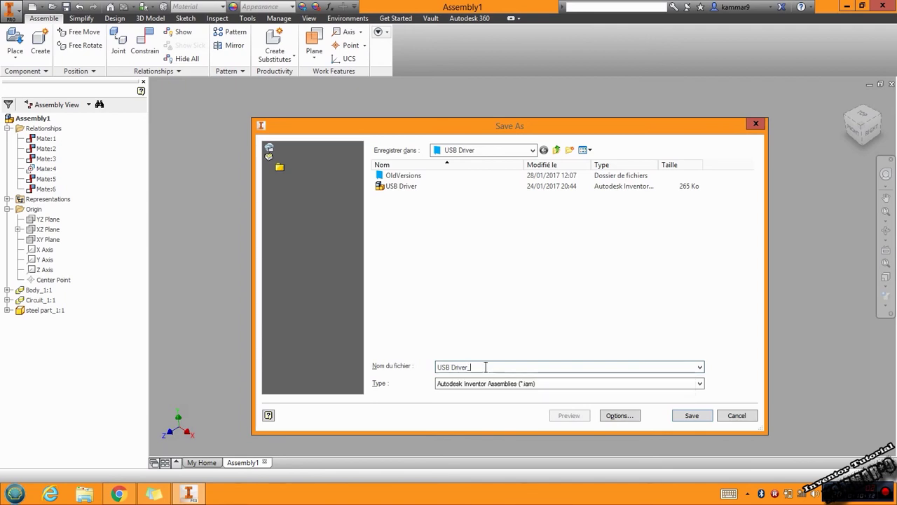
{"action": "left_click", "coordinate": [691, 416]}
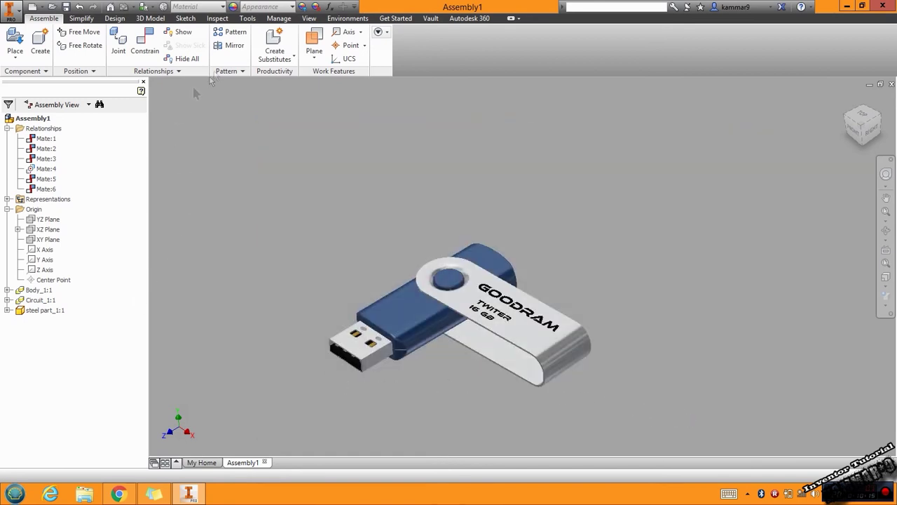
Step: Turn on shadows, reflections, perspective projection and the ground plane, then reframe the drive
{"action": "left_click", "coordinate": [309, 18]}
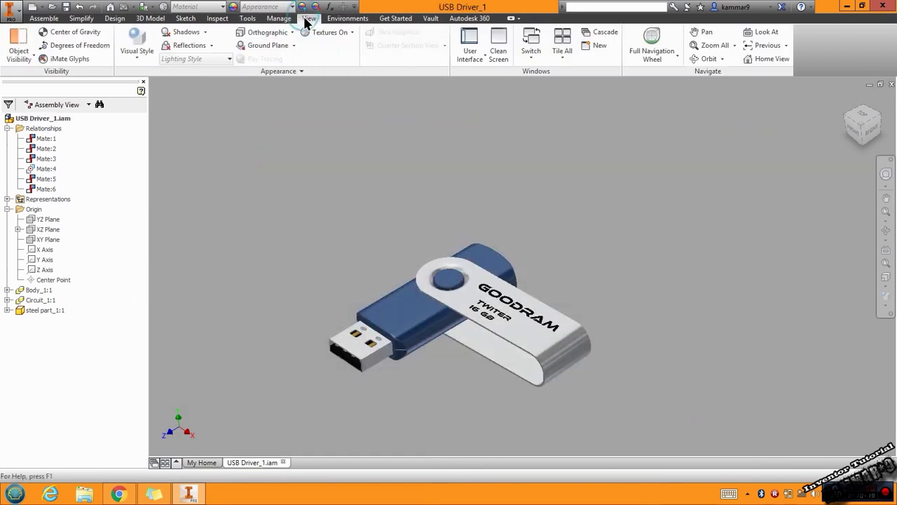
{"action": "left_click", "coordinate": [184, 33]}
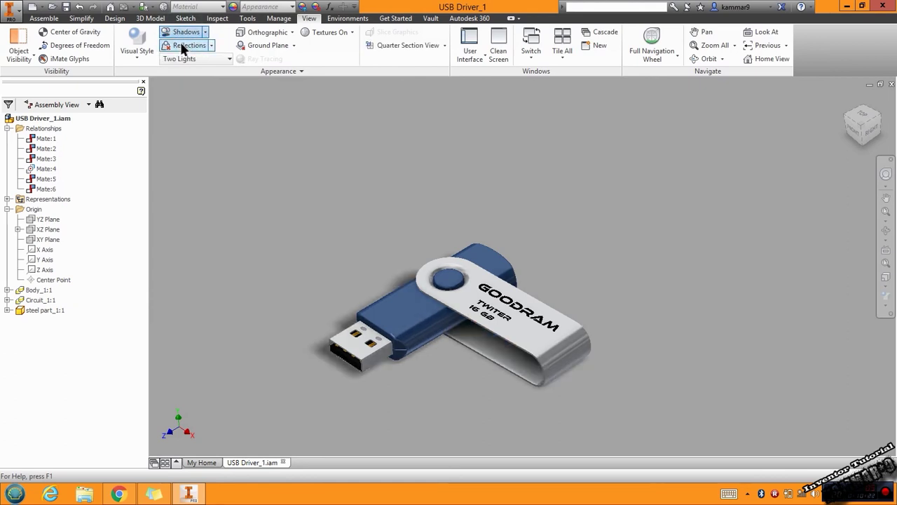
{"action": "left_click", "coordinate": [181, 47]}
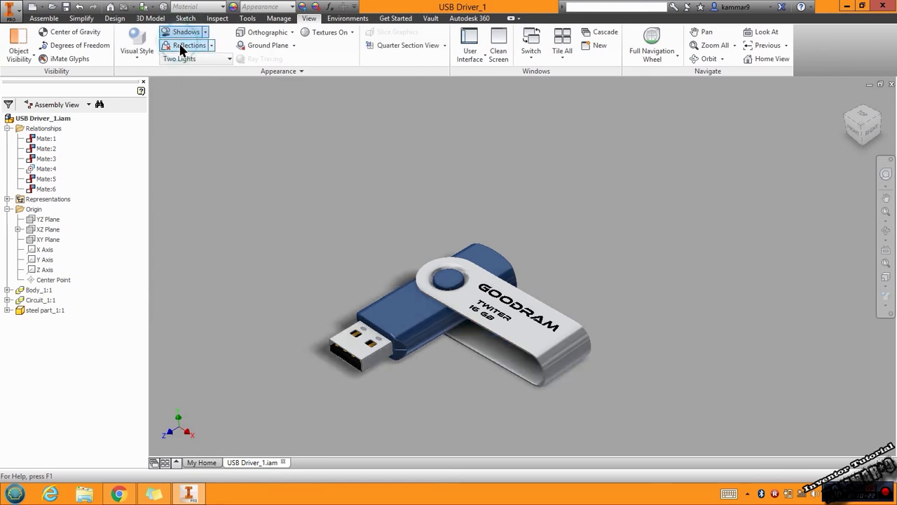
{"action": "left_click", "coordinate": [267, 32]}
{"action": "left_click", "coordinate": [259, 72]}
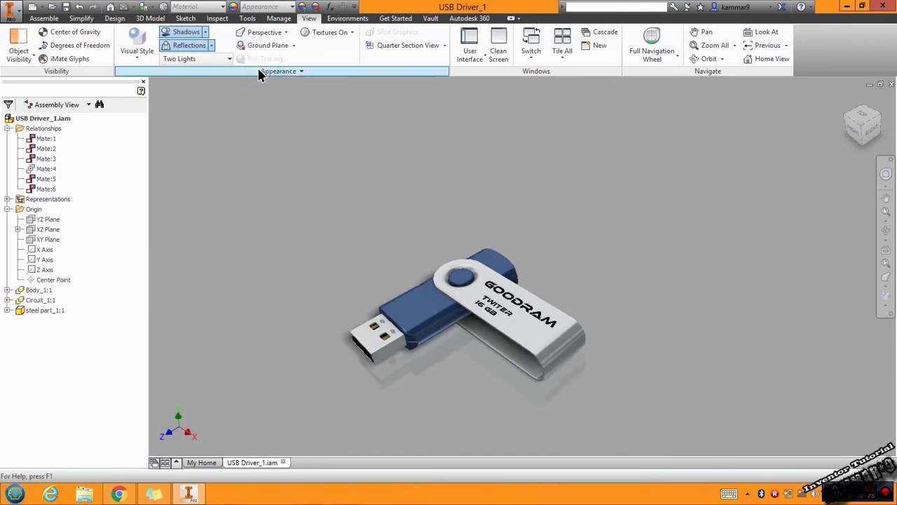
{"action": "left_click", "coordinate": [265, 44]}
{"action": "scroll", "coordinate": [434, 354], "scroll_direction": "down", "scroll_amount": 2}
{"action": "middle_click_drag", "start_coordinate": [433, 353], "coordinate": [426, 360], "text": "shift"}
{"action": "scroll", "coordinate": [402, 361], "scroll_direction": "down", "scroll_amount": 3}
{"action": "middle_click_drag", "start_coordinate": [512, 336], "coordinate": [505, 336]}
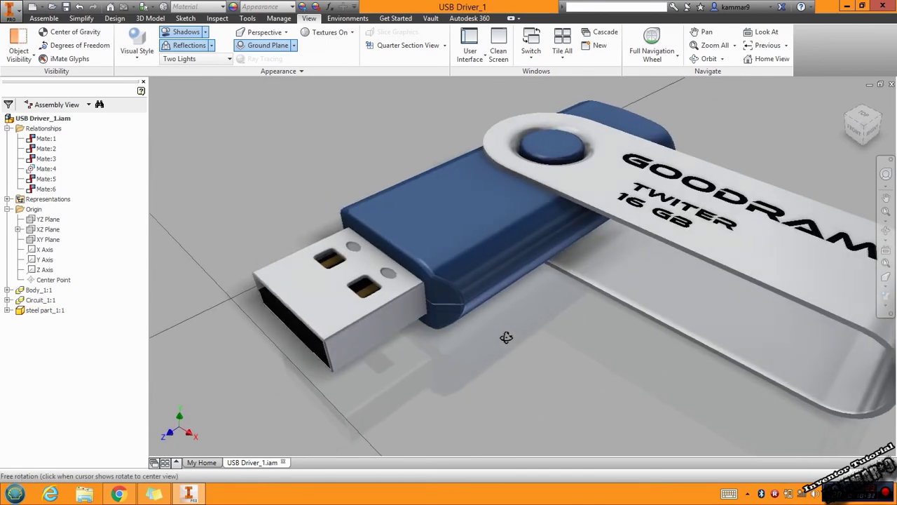
{"action": "key", "text": "F2"}
{"action": "left_click_drag", "start_coordinate": [507, 337], "coordinate": [471, 325]}
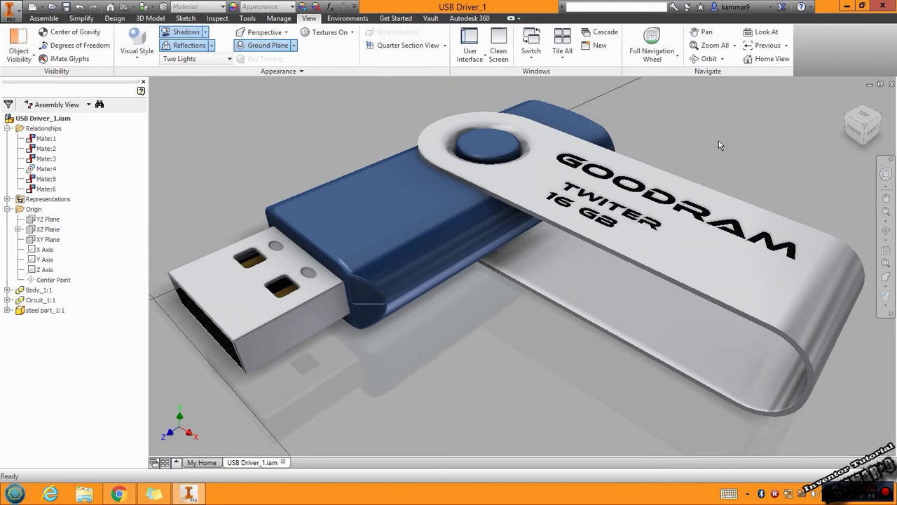
{"action": "key", "text": "F4"}
{"action": "left_click_drag", "start_coordinate": [448, 221], "coordinate": [433, 270]}
{"action": "key", "text": "Escape"}
{"action": "scroll", "coordinate": [433, 270], "scroll_direction": "up", "scroll_amount": 2}
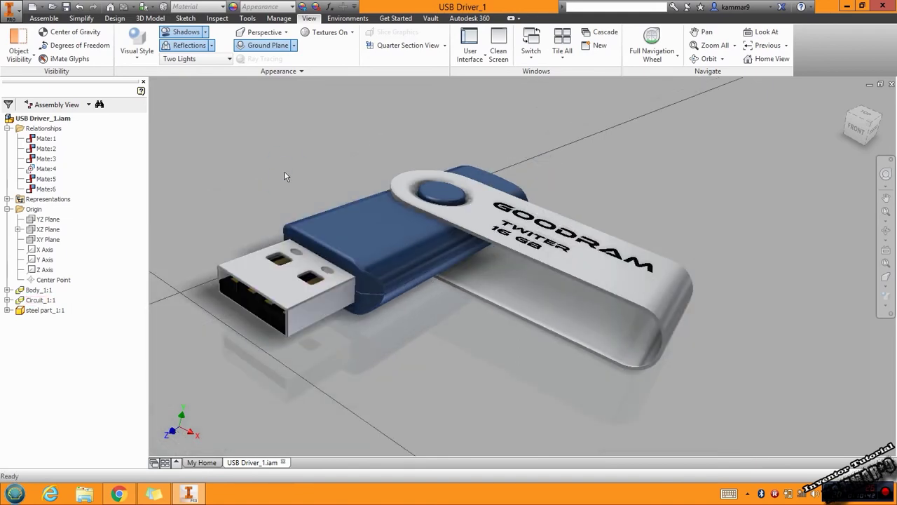
{"action": "scroll", "coordinate": [285, 185], "scroll_direction": "down", "scroll_amount": 2}
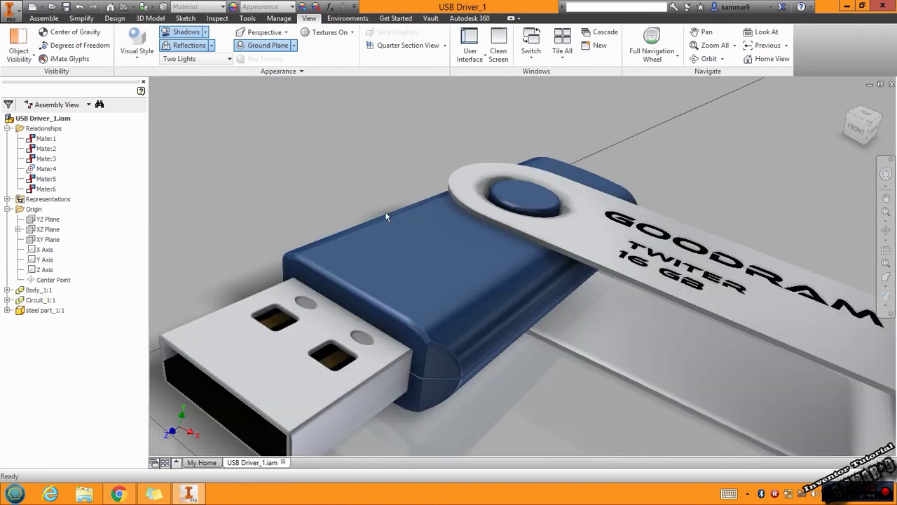
{"action": "scroll", "coordinate": [460, 278], "scroll_direction": "up", "scroll_amount": 2}
{"action": "key", "text": "F4"}
{"action": "left_click_drag", "start_coordinate": [461, 278], "coordinate": [516, 315]}
{"action": "key", "text": "Escape"}
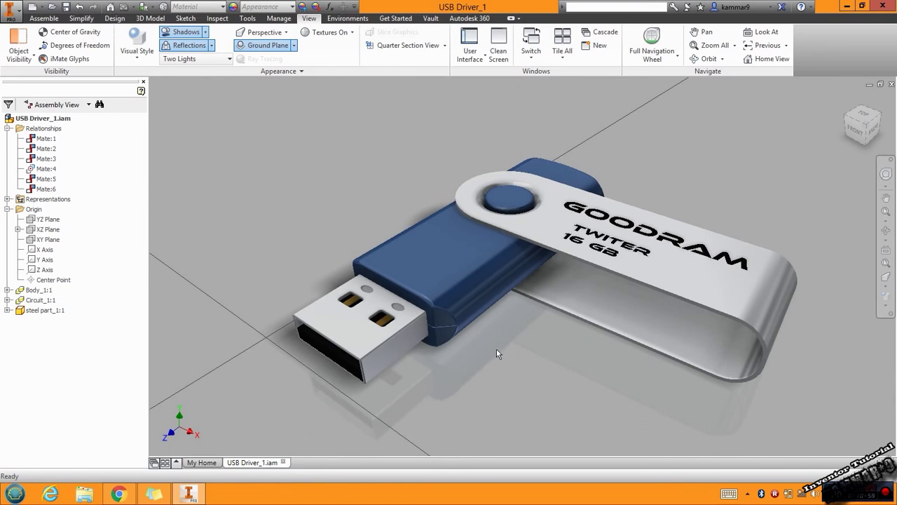